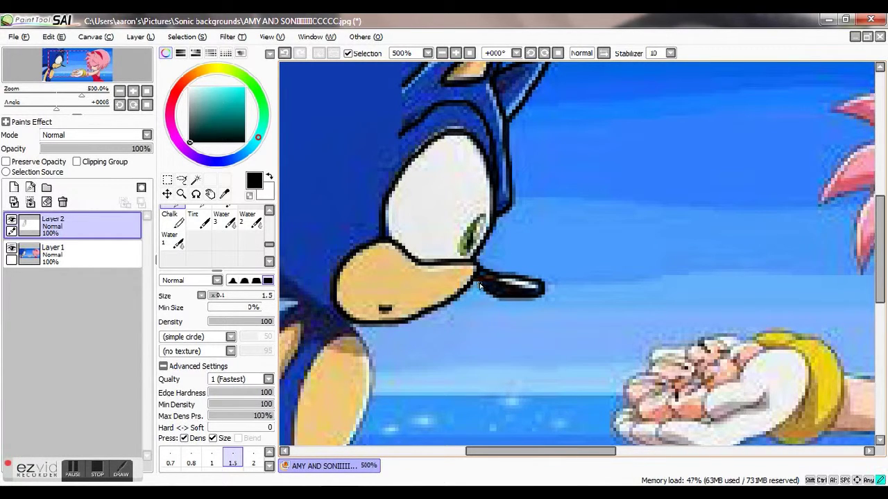
Step: Trace black pen outlines over Sonic's lower quills, arm, torso and belly patch on Layer2
{"action": "left_click_drag", "start_coordinate": [502, 458], "coordinate": [449, 458]}
{"action": "scroll", "coordinate": [414, 302], "scroll_direction": "down", "scroll_amount": 3}
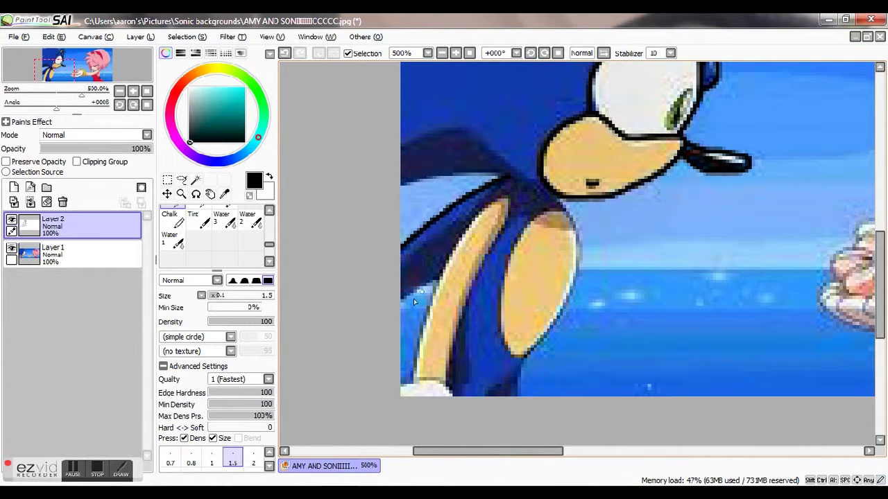
{"action": "mouse_move", "coordinate": [511, 208]}
{"action": "left_mouse_down"}
{"action": "mouse_move", "coordinate": [474, 218]}
{"action": "mouse_move", "coordinate": [435, 292]}
{"action": "mouse_move", "coordinate": [412, 371]}
{"action": "mouse_move", "coordinate": [435, 383]}
{"action": "mouse_move", "coordinate": [498, 239]}
{"action": "left_mouse_up"}
{"action": "mouse_move", "coordinate": [573, 222]}
{"action": "left_mouse_down"}
{"action": "mouse_move", "coordinate": [566, 300]}
{"action": "mouse_move", "coordinate": [519, 390]}
{"action": "left_mouse_up"}
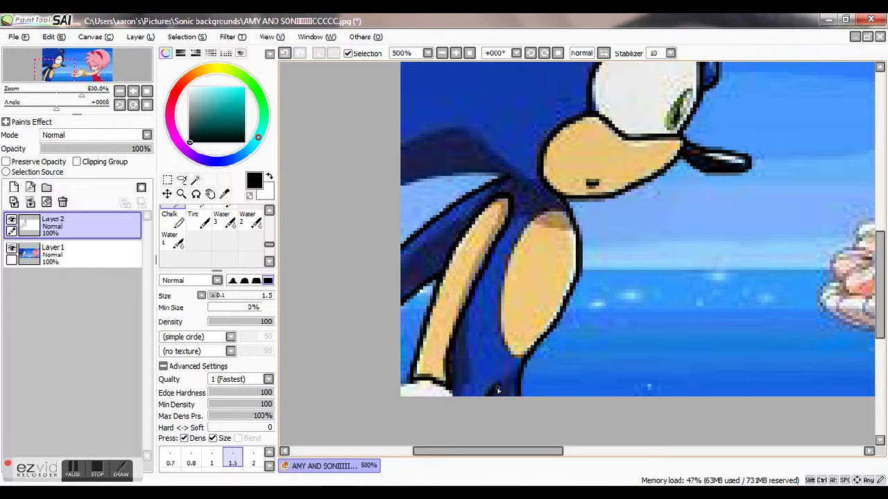
{"action": "mouse_move", "coordinate": [553, 215]}
{"action": "left_mouse_down"}
{"action": "mouse_move", "coordinate": [510, 276]}
{"action": "mouse_move", "coordinate": [517, 350]}
{"action": "left_mouse_up"}
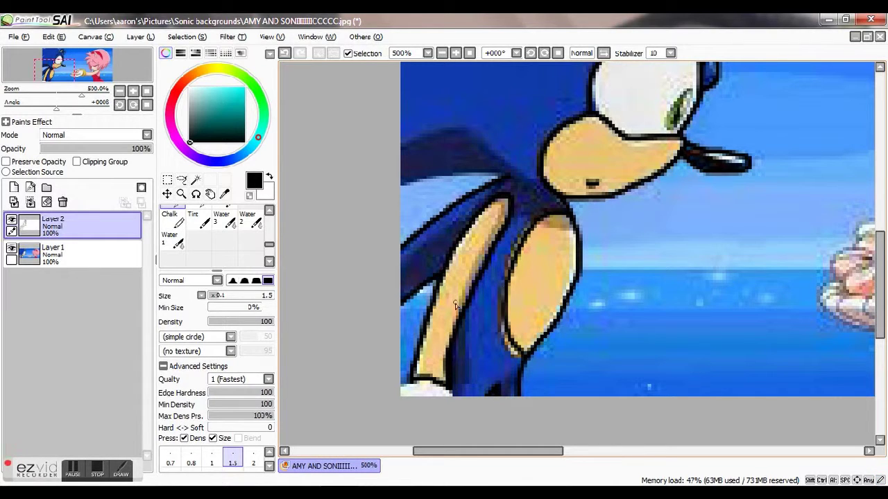
Step: Add a new empty layer above the line art and make Layer2 active again
{"action": "scroll", "coordinate": [455, 305], "scroll_direction": "up", "scroll_amount": 4}
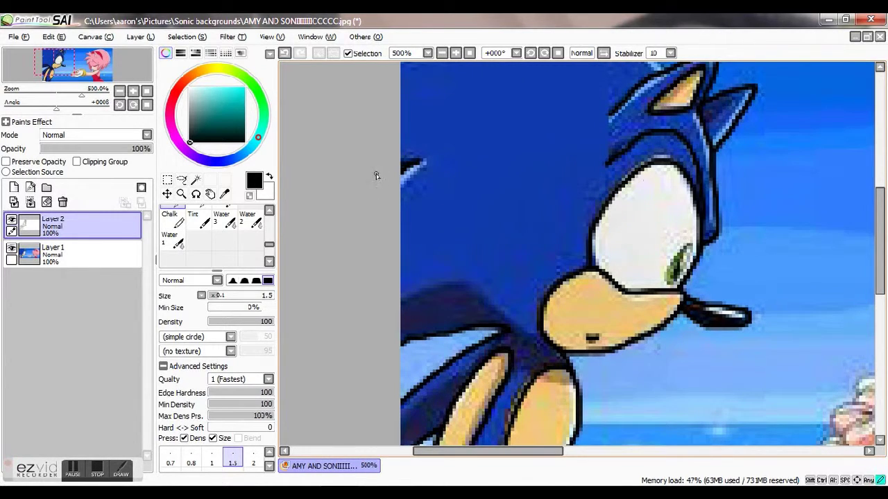
{"action": "scroll", "coordinate": [771, 299], "scroll_direction": "up", "scroll_amount": 2}
{"action": "left_click_drag", "start_coordinate": [466, 451], "coordinate": [664, 463]}
{"action": "left_click", "coordinate": [14, 187]}
{"action": "left_click_drag", "start_coordinate": [880, 237], "coordinate": [884, 251]}
{"action": "mouse_move", "coordinate": [617, 452]}
{"action": "left_mouse_down"}
{"action": "mouse_move", "coordinate": [460, 451]}
{"action": "mouse_move", "coordinate": [500, 452]}
{"action": "left_mouse_up"}
{"action": "left_click", "coordinate": [97, 255]}
Step: Draw a pointed hair bang hanging in front of Sonic's forehead with the size 1.5 black pen
{"action": "left_click_drag", "start_coordinate": [269, 245], "coordinate": [269, 220]}
{"action": "left_click", "coordinate": [203, 228]}
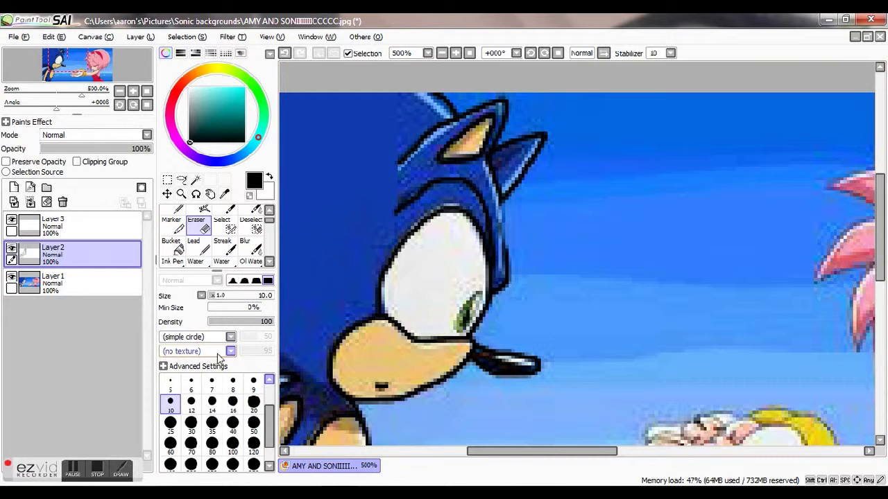
{"action": "scroll", "coordinate": [216, 247], "scroll_direction": "down", "scroll_amount": 5}
{"action": "left_click", "coordinate": [175, 212]}
{"action": "mouse_move", "coordinate": [496, 206]}
{"action": "left_mouse_down"}
{"action": "mouse_move", "coordinate": [545, 250]}
{"action": "mouse_move", "coordinate": [542, 297]}
{"action": "left_mouse_up"}
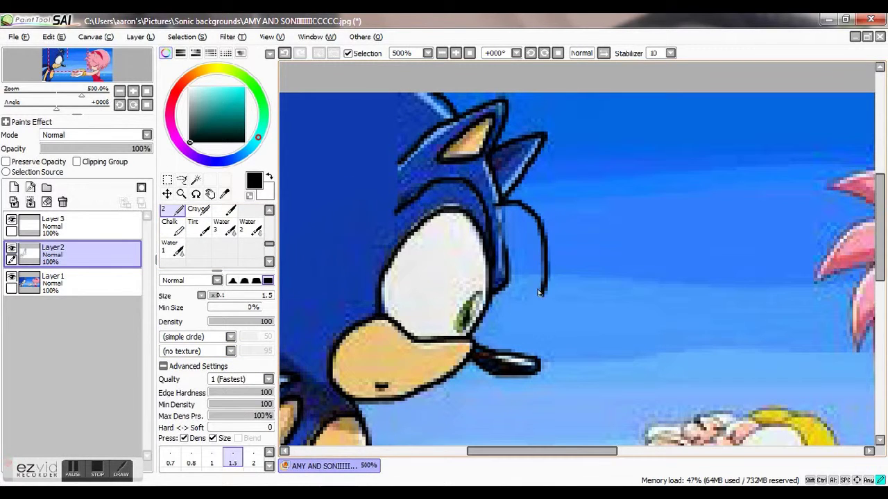
{"action": "left_click", "coordinate": [286, 55]}
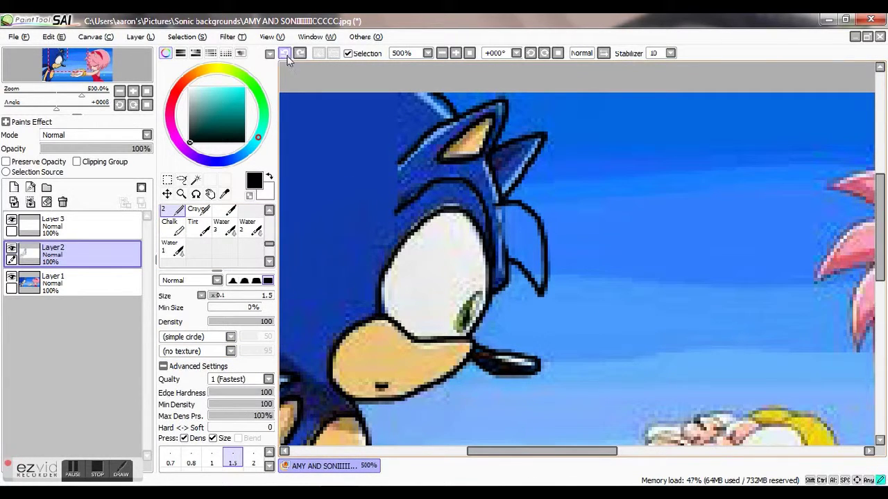
{"action": "left_click", "coordinate": [285, 54]}
Step: Outline Amy's spiky fringe, hairline, nose and muzzle in black on Layer2
{"action": "mouse_move", "coordinate": [546, 451]}
{"action": "left_mouse_down"}
{"action": "mouse_move", "coordinate": [684, 445]}
{"action": "mouse_move", "coordinate": [662, 447]}
{"action": "left_mouse_up"}
{"action": "left_click_drag", "start_coordinate": [880, 229], "coordinate": [879, 239]}
{"action": "scroll", "coordinate": [534, 253], "scroll_direction": "up", "scroll_amount": 1}
{"action": "mouse_move", "coordinate": [487, 185]}
{"action": "left_mouse_down"}
{"action": "mouse_move", "coordinate": [414, 151]}
{"action": "mouse_move", "coordinate": [441, 199]}
{"action": "mouse_move", "coordinate": [371, 255]}
{"action": "mouse_move", "coordinate": [401, 290]}
{"action": "mouse_move", "coordinate": [403, 324]}
{"action": "mouse_move", "coordinate": [453, 272]}
{"action": "mouse_move", "coordinate": [450, 309]}
{"action": "mouse_move", "coordinate": [518, 266]}
{"action": "mouse_move", "coordinate": [570, 305]}
{"action": "left_mouse_up"}
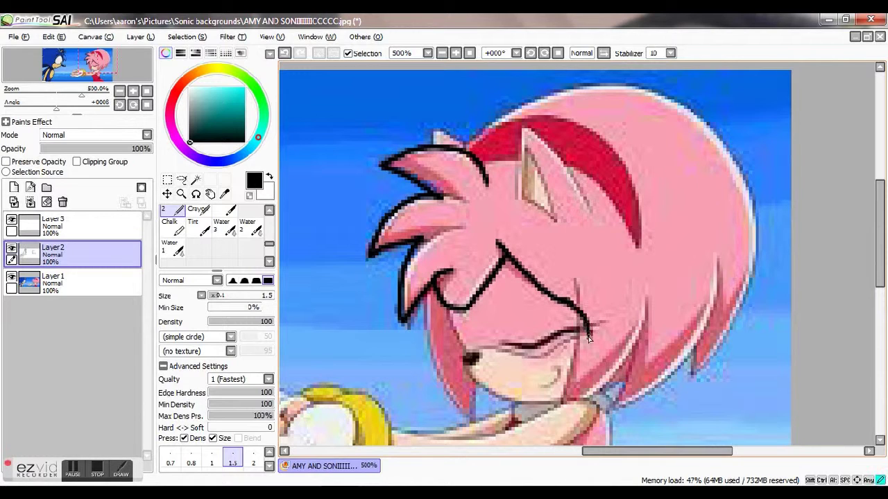
{"action": "mouse_move", "coordinate": [447, 310]}
{"action": "left_mouse_down"}
{"action": "mouse_move", "coordinate": [522, 352]}
{"action": "mouse_move", "coordinate": [598, 364]}
{"action": "mouse_move", "coordinate": [475, 380]}
{"action": "left_mouse_up"}
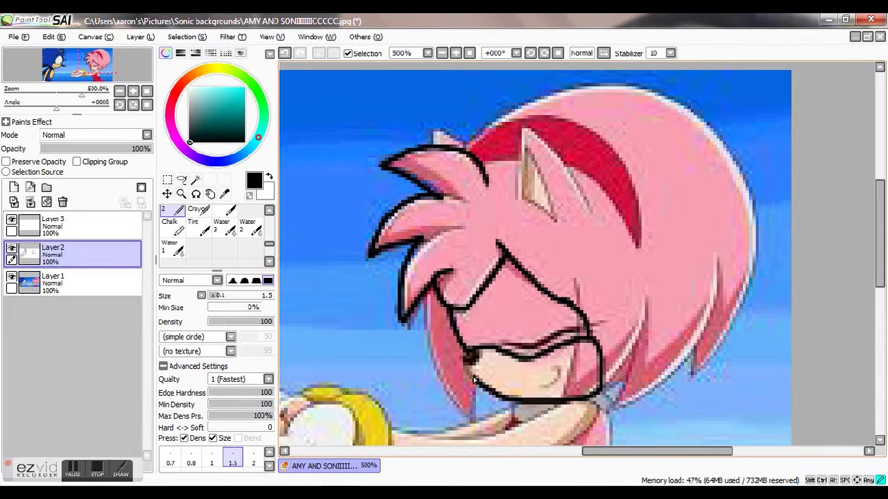
{"action": "key", "text": "ctrl+z"}
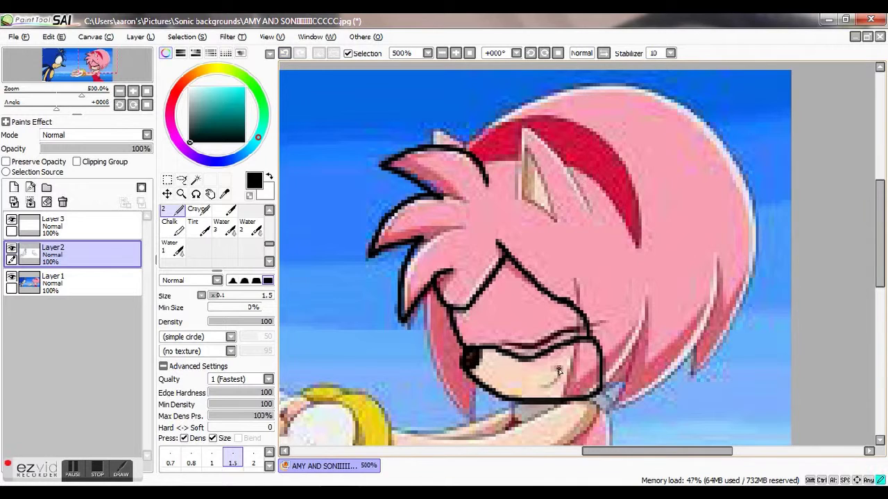
Step: Outline Amy's ears and sweep the upper hair contour out to the picture's right edge
{"action": "scroll", "coordinate": [789, 324], "scroll_direction": "up", "scroll_amount": 3}
{"action": "mouse_move", "coordinate": [589, 263]}
{"action": "left_mouse_down"}
{"action": "mouse_move", "coordinate": [563, 218]}
{"action": "mouse_move", "coordinate": [518, 249]}
{"action": "left_mouse_up"}
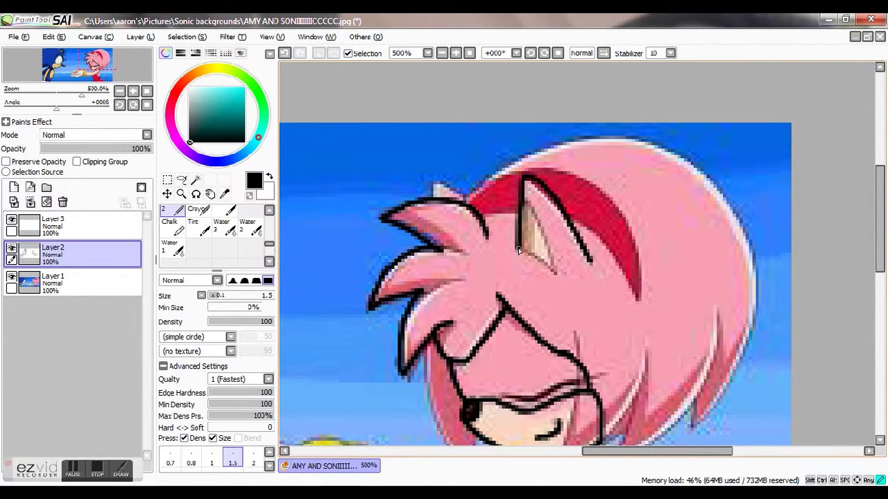
{"action": "left_click_drag", "start_coordinate": [534, 198], "coordinate": [531, 255]}
{"action": "left_click_drag", "start_coordinate": [488, 178], "coordinate": [594, 136]}
{"action": "key", "text": "ctrl+z"}
{"action": "mouse_move", "coordinate": [463, 199]}
{"action": "left_mouse_down"}
{"action": "mouse_move", "coordinate": [601, 137]}
{"action": "mouse_move", "coordinate": [790, 185]}
{"action": "left_mouse_up"}
Step: Draw the lower contour of Amy's long hair from her chin out to the picture's right edge
{"action": "scroll", "coordinate": [763, 186], "scroll_direction": "down", "scroll_amount": 4}
{"action": "scroll", "coordinate": [744, 184], "scroll_direction": "up", "scroll_amount": 1}
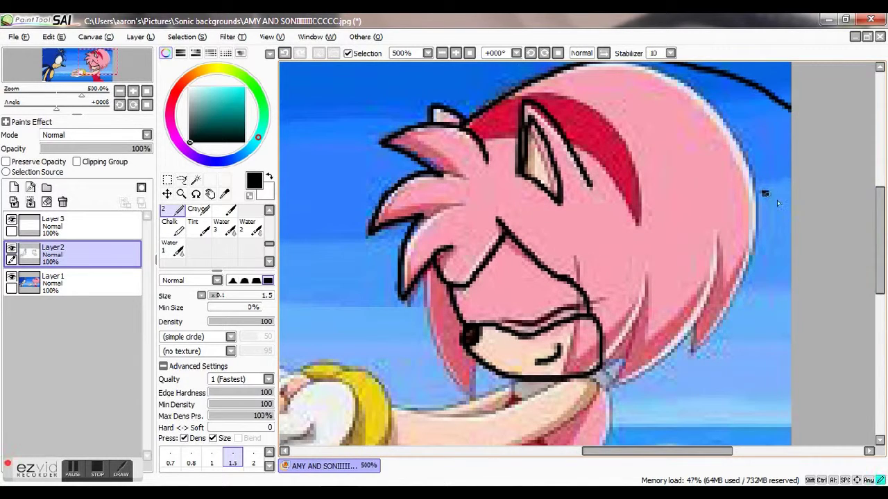
{"action": "scroll", "coordinate": [764, 195], "scroll_direction": "down", "scroll_amount": 4}
{"action": "left_click_drag", "start_coordinate": [600, 292], "coordinate": [797, 349]}
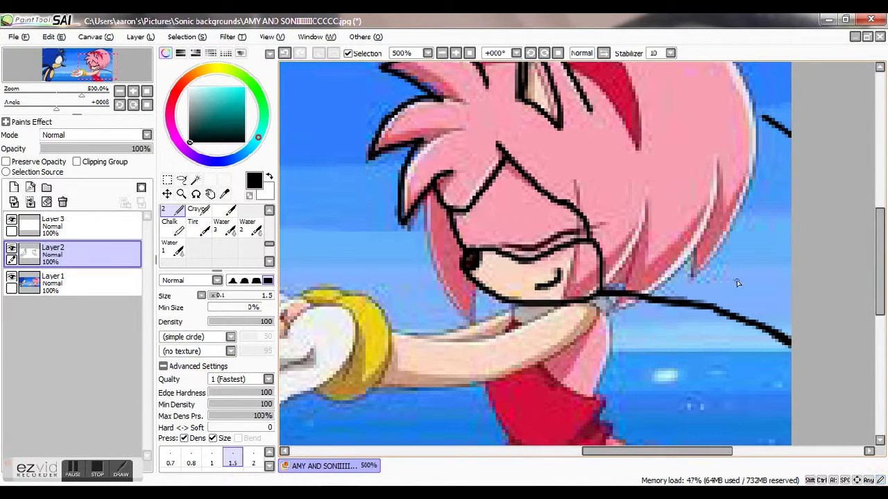
{"action": "scroll", "coordinate": [744, 229], "scroll_direction": "down", "scroll_amount": 6}
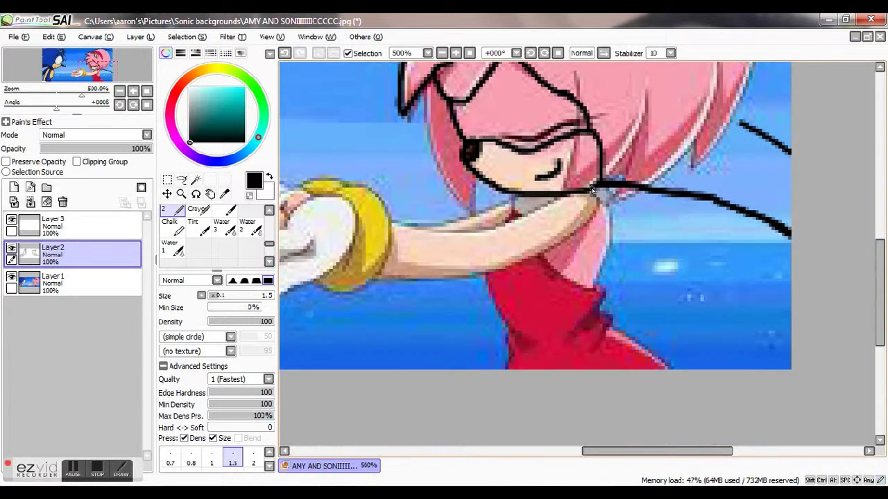
Step: Outline Amy's outstretched arms, shoulder and dress, and draw hanging ribbon ends behind her neck
{"action": "left_click", "coordinate": [73, 472]}
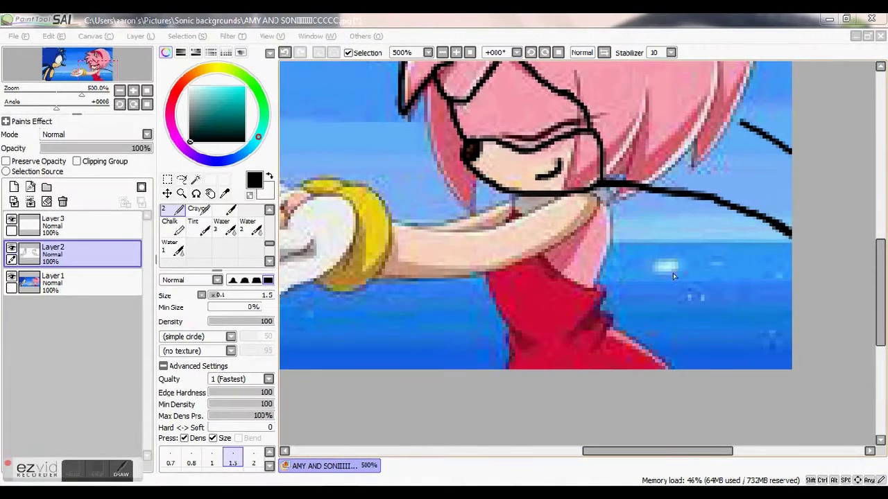
{"action": "left_click", "coordinate": [587, 192]}
{"action": "mouse_move", "coordinate": [594, 198]}
{"action": "left_mouse_down"}
{"action": "mouse_move", "coordinate": [598, 208]}
{"action": "mouse_move", "coordinate": [432, 278]}
{"action": "mouse_move", "coordinate": [374, 277]}
{"action": "left_mouse_up"}
{"action": "mouse_move", "coordinate": [389, 223]}
{"action": "left_mouse_down"}
{"action": "mouse_move", "coordinate": [455, 231]}
{"action": "mouse_move", "coordinate": [563, 196]}
{"action": "mouse_move", "coordinate": [429, 228]}
{"action": "left_mouse_up"}
{"action": "left_click_drag", "start_coordinate": [501, 275], "coordinate": [514, 378]}
{"action": "mouse_move", "coordinate": [641, 222]}
{"action": "left_mouse_down"}
{"action": "mouse_move", "coordinate": [653, 270]}
{"action": "mouse_move", "coordinate": [607, 276]}
{"action": "left_mouse_up"}
{"action": "left_click_drag", "start_coordinate": [620, 199], "coordinate": [673, 260]}
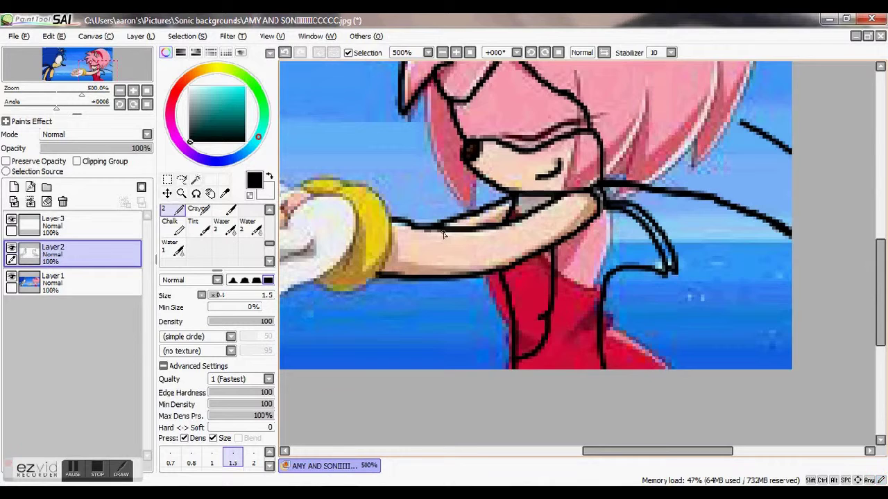
Step: Trace the outline and fold lines of Amy's yellow bracelet, undoing the faulty strokes
{"action": "left_click_drag", "start_coordinate": [597, 452], "coordinate": [547, 452]}
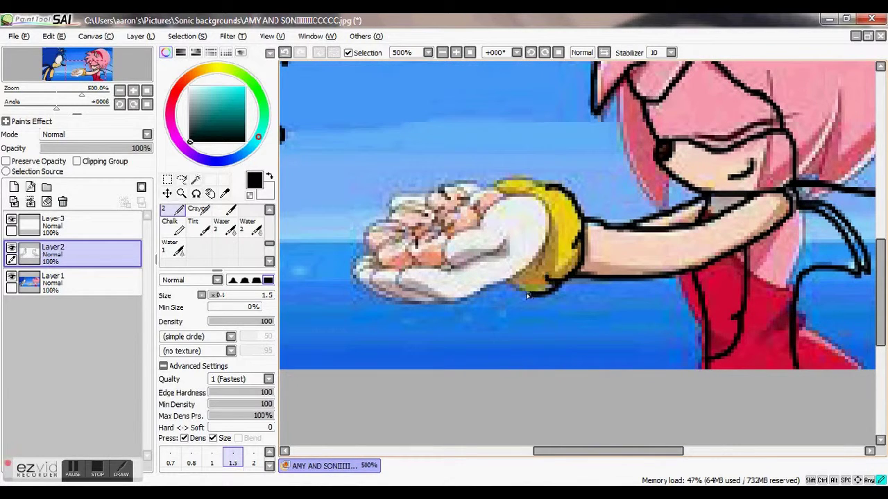
{"action": "mouse_move", "coordinate": [527, 295]}
{"action": "left_mouse_down"}
{"action": "mouse_move", "coordinate": [552, 242]}
{"action": "mouse_move", "coordinate": [540, 200]}
{"action": "left_mouse_up"}
{"action": "key", "text": "ctrl+z"}
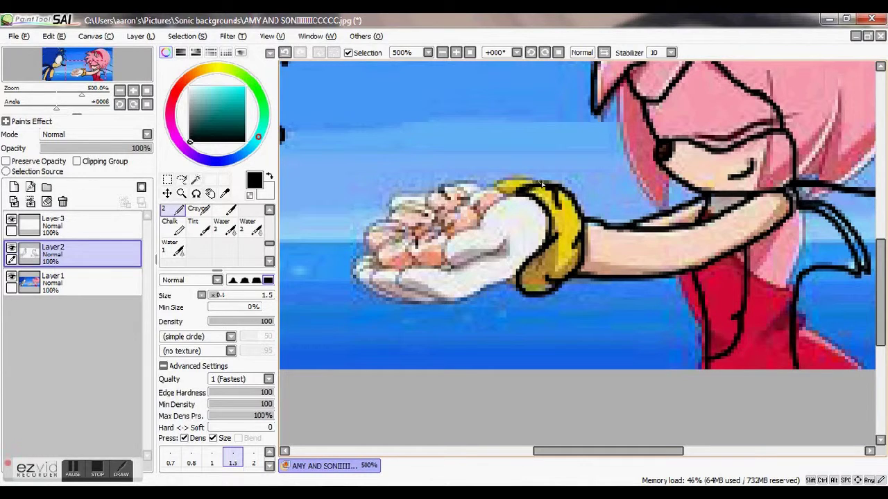
{"action": "key", "text": "ctrl+z"}
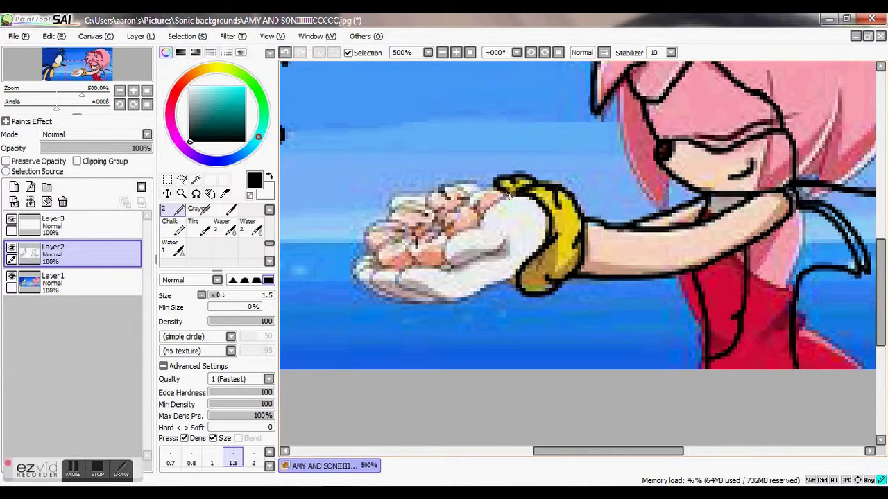
Step: Outline Amy's cupped gloved hands, including the thumb, lower fingers and upper fingertips
{"action": "left_click_drag", "start_coordinate": [510, 196], "coordinate": [467, 230]}
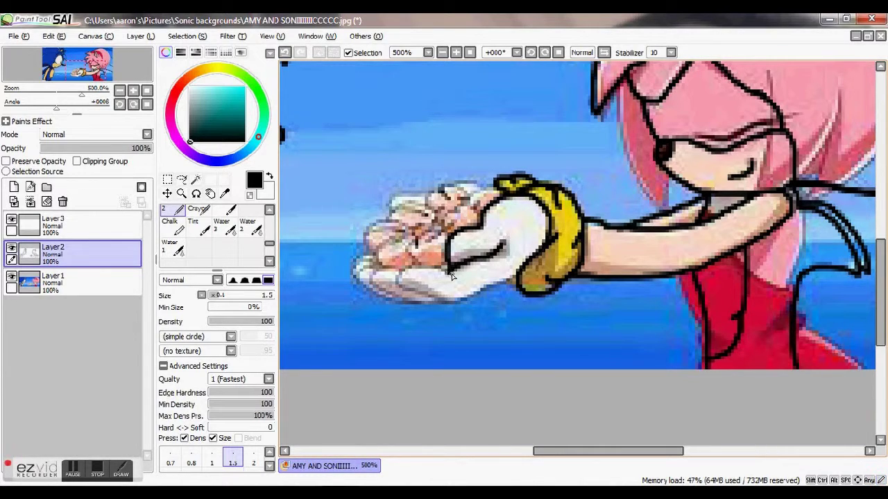
{"action": "left_click_drag", "start_coordinate": [457, 304], "coordinate": [519, 275]}
{"action": "left_click_drag", "start_coordinate": [401, 269], "coordinate": [440, 300]}
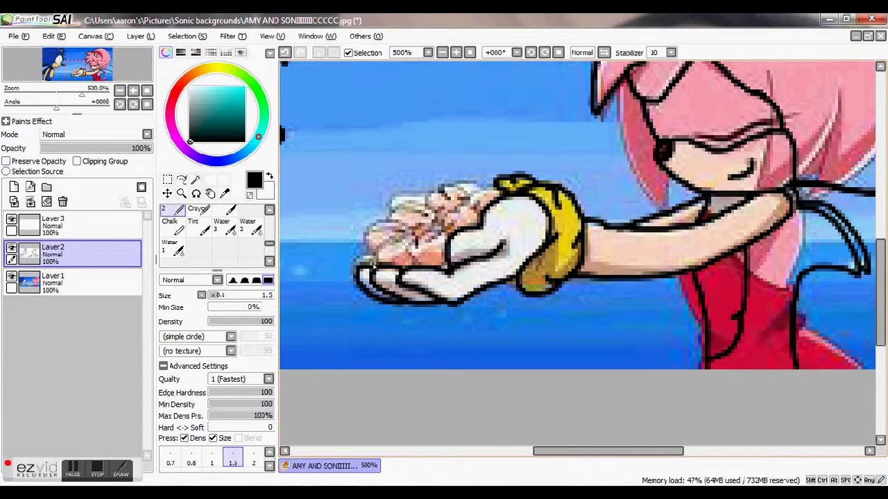
{"action": "mouse_move", "coordinate": [489, 185]}
{"action": "left_mouse_down"}
{"action": "mouse_move", "coordinate": [431, 190]}
{"action": "mouse_move", "coordinate": [383, 267]}
{"action": "left_mouse_up"}
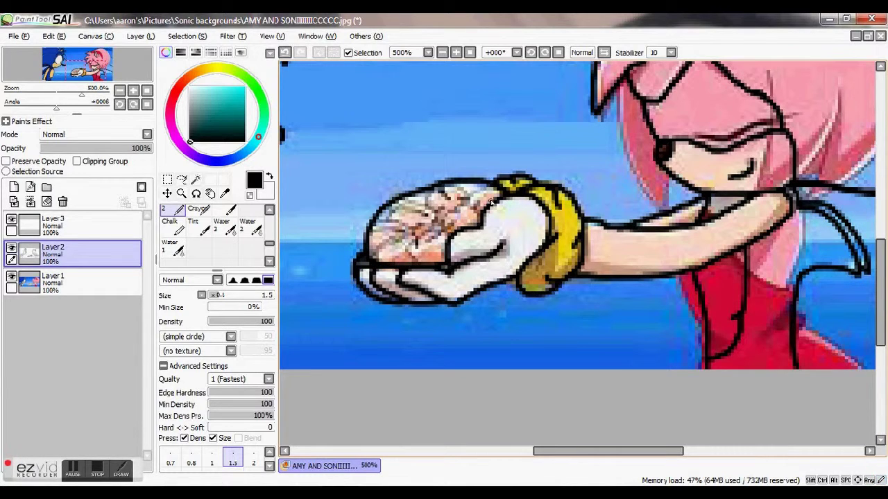
Step: Add short jagged strand lines inside the three tufts of Amy's fringe on Layer2
{"action": "left_click_drag", "start_coordinate": [540, 456], "coordinate": [441, 455]}
{"action": "scroll", "coordinate": [534, 154], "scroll_direction": "up", "scroll_amount": 4}
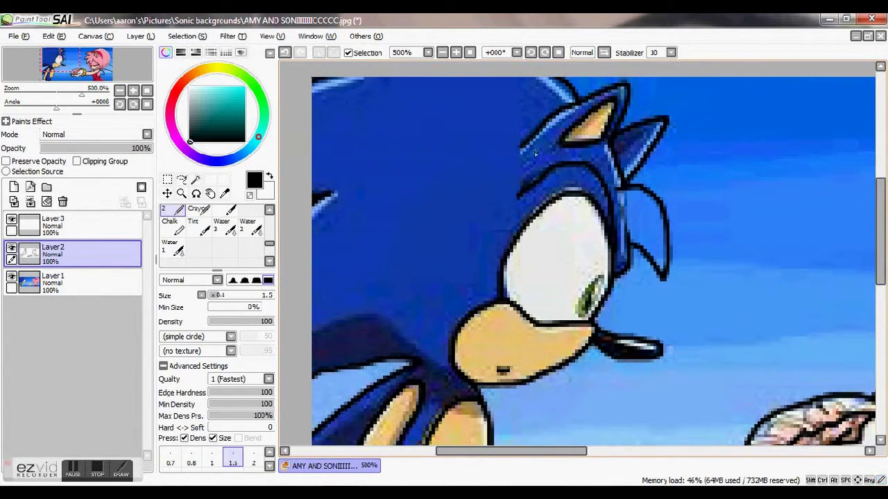
{"action": "left_click", "coordinate": [95, 278]}
{"action": "left_click", "coordinate": [95, 261]}
{"action": "left_click_drag", "start_coordinate": [450, 454], "coordinate": [588, 455]}
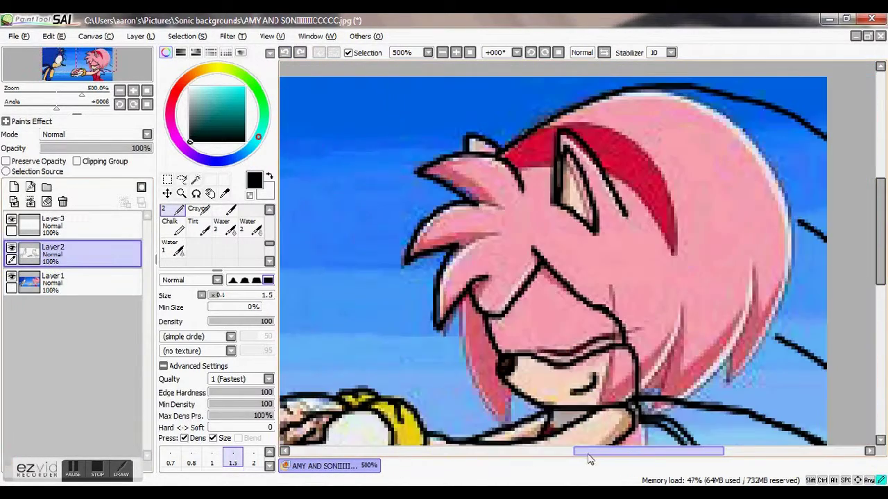
{"action": "left_click_drag", "start_coordinate": [459, 159], "coordinate": [467, 185]}
{"action": "left_click_drag", "start_coordinate": [423, 228], "coordinate": [453, 242]}
{"action": "left_click_drag", "start_coordinate": [441, 275], "coordinate": [470, 280]}
Step: Draw a headband across Sonic's forehead and trim the lines overlapping it with the size 5 eraser
{"action": "mouse_move", "coordinate": [881, 229]}
{"action": "left_mouse_down"}
{"action": "mouse_move", "coordinate": [883, 282]}
{"action": "mouse_move", "coordinate": [882, 234]}
{"action": "left_mouse_up"}
{"action": "left_click_drag", "start_coordinate": [591, 455], "coordinate": [449, 455]}
{"action": "left_click_drag", "start_coordinate": [495, 159], "coordinate": [629, 121]}
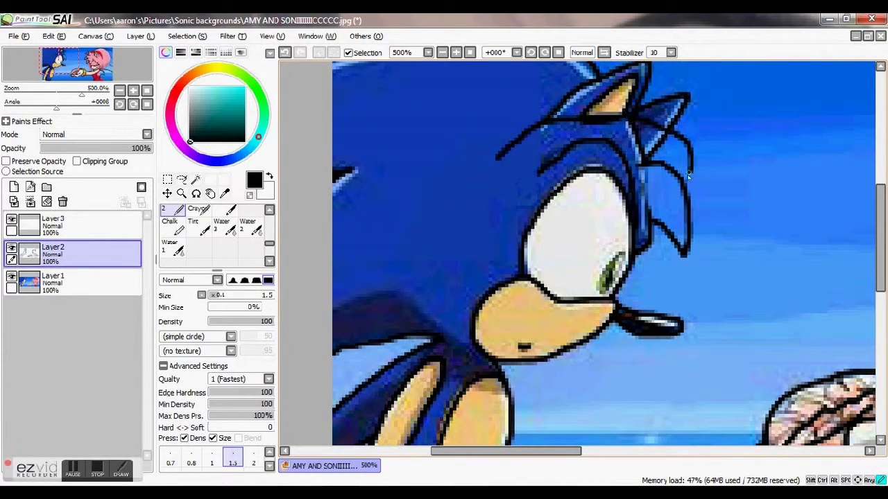
{"action": "mouse_move", "coordinate": [522, 155]}
{"action": "left_mouse_down"}
{"action": "mouse_move", "coordinate": [612, 131]}
{"action": "mouse_move", "coordinate": [659, 161]}
{"action": "left_mouse_up"}
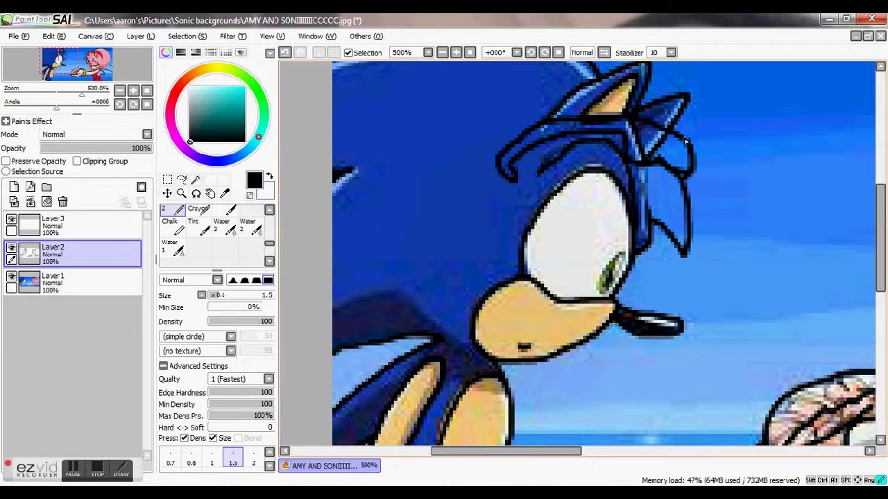
{"action": "left_click_drag", "start_coordinate": [269, 243], "coordinate": [269, 222]}
{"action": "left_click", "coordinate": [203, 210]}
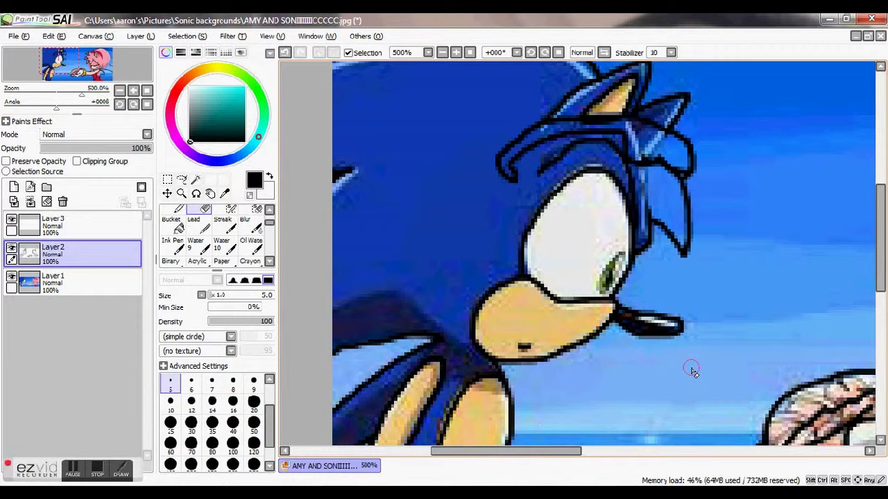
Step: Draw the lid line and eyelashes of Amy's closed eye with the black pen
{"action": "left_click_drag", "start_coordinate": [481, 451], "coordinate": [612, 450]}
{"action": "mouse_move", "coordinate": [269, 223]}
{"action": "left_mouse_down"}
{"action": "mouse_move", "coordinate": [269, 250]}
{"action": "mouse_move", "coordinate": [269, 238]}
{"action": "left_mouse_up"}
{"action": "left_click", "coordinate": [173, 252]}
{"action": "mouse_move", "coordinate": [586, 324]}
{"action": "left_mouse_down"}
{"action": "mouse_move", "coordinate": [631, 324]}
{"action": "mouse_move", "coordinate": [669, 311]}
{"action": "left_mouse_up"}
{"action": "mouse_move", "coordinate": [670, 307]}
{"action": "left_mouse_down"}
{"action": "mouse_move", "coordinate": [681, 292]}
{"action": "mouse_move", "coordinate": [687, 307]}
{"action": "left_mouse_up"}
Step: Hide the Layer1 reference picture, then erase the stray hair lines at the right edge and redraw a short one
{"action": "mouse_move", "coordinate": [882, 260]}
{"action": "left_mouse_down"}
{"action": "mouse_move", "coordinate": [883, 285]}
{"action": "mouse_move", "coordinate": [883, 258]}
{"action": "mouse_move", "coordinate": [883, 273]}
{"action": "left_mouse_up"}
{"action": "left_click_drag", "start_coordinate": [659, 451], "coordinate": [555, 451]}
{"action": "left_click", "coordinate": [11, 277]}
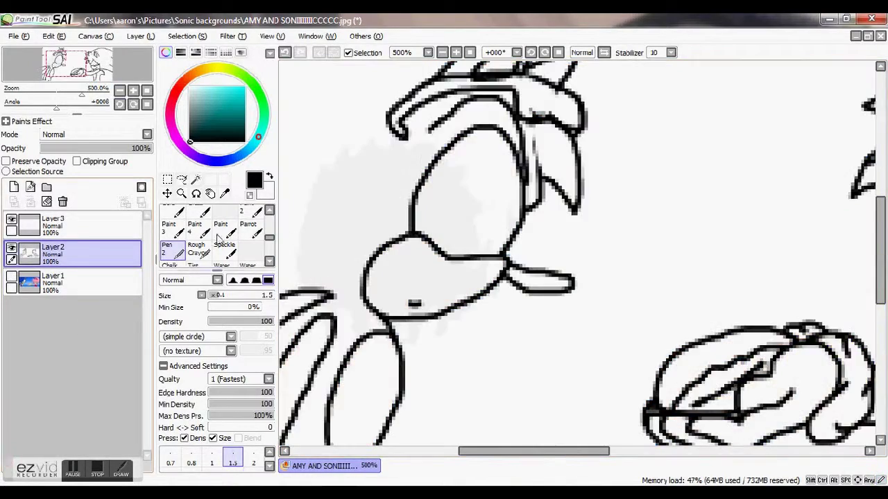
{"action": "scroll", "coordinate": [444, 312], "scroll_direction": "down", "scroll_amount": 3}
{"action": "left_click_drag", "start_coordinate": [484, 455], "coordinate": [509, 466]}
{"action": "key", "text": "e"}
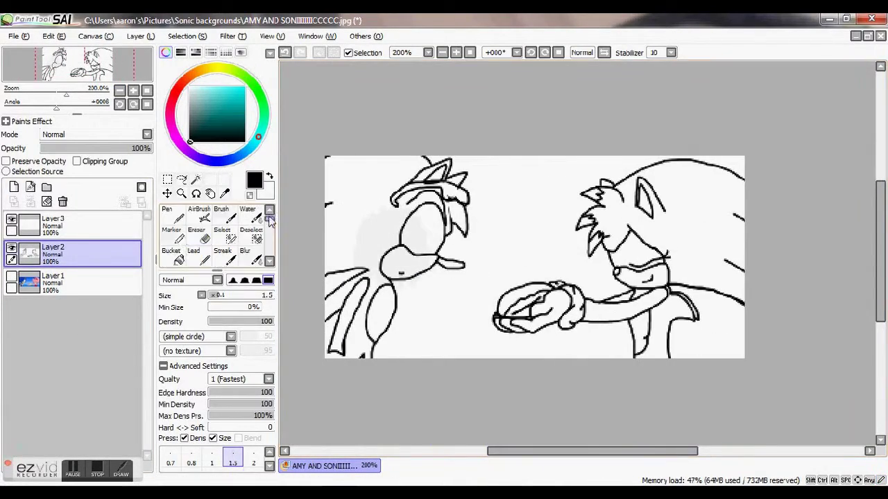
{"action": "scroll", "coordinate": [202, 237], "scroll_direction": "down", "scroll_amount": 5}
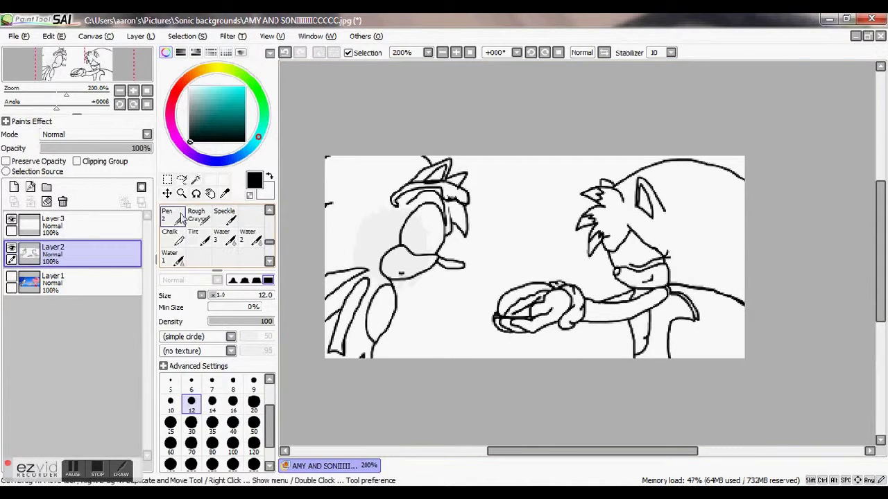
{"action": "left_click", "coordinate": [173, 217]}
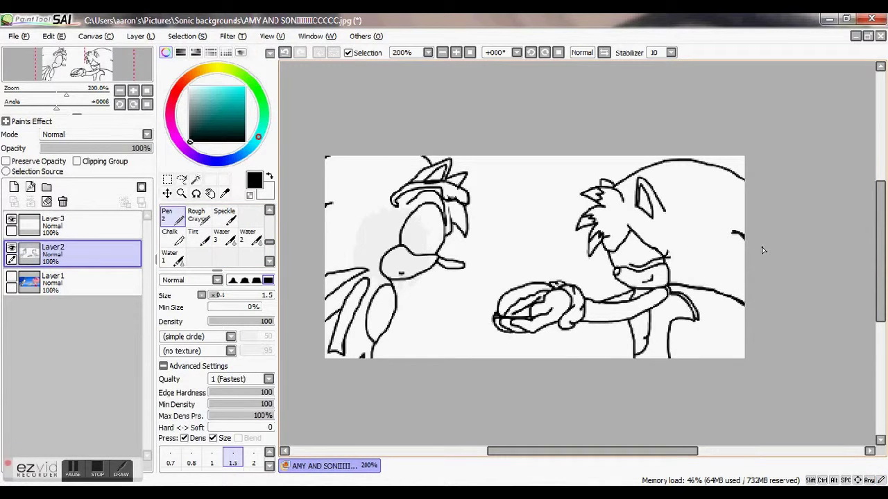
Step: Fill Sonic's headband solid black with the pen at size 2
{"action": "left_click", "coordinate": [133, 93]}
{"action": "mouse_move", "coordinate": [529, 453]}
{"action": "left_mouse_down"}
{"action": "mouse_move", "coordinate": [493, 457]}
{"action": "mouse_move", "coordinate": [513, 457]}
{"action": "left_mouse_up"}
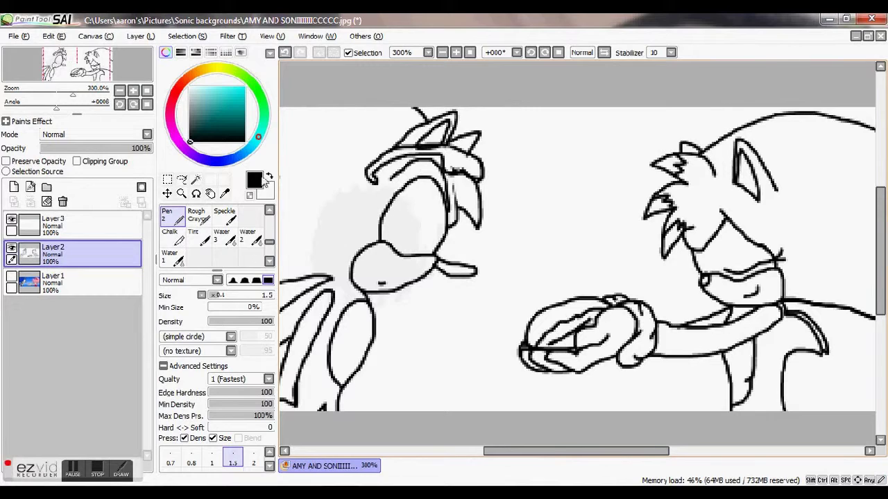
{"action": "left_click", "coordinate": [253, 457]}
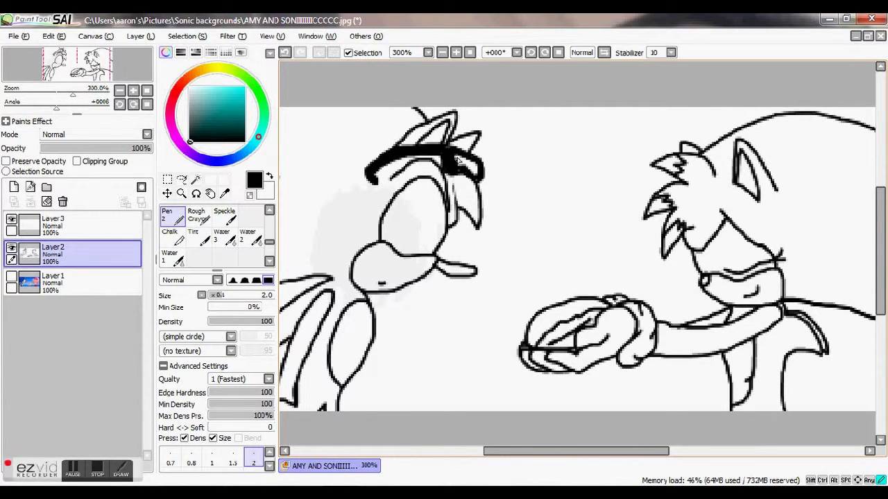
{"action": "left_click", "coordinate": [132, 91]}
Step: Select Sonic's head and quills with the Magic Wand and paint over the gaps with the size 50 Select brush
{"action": "left_click", "coordinate": [196, 179]}
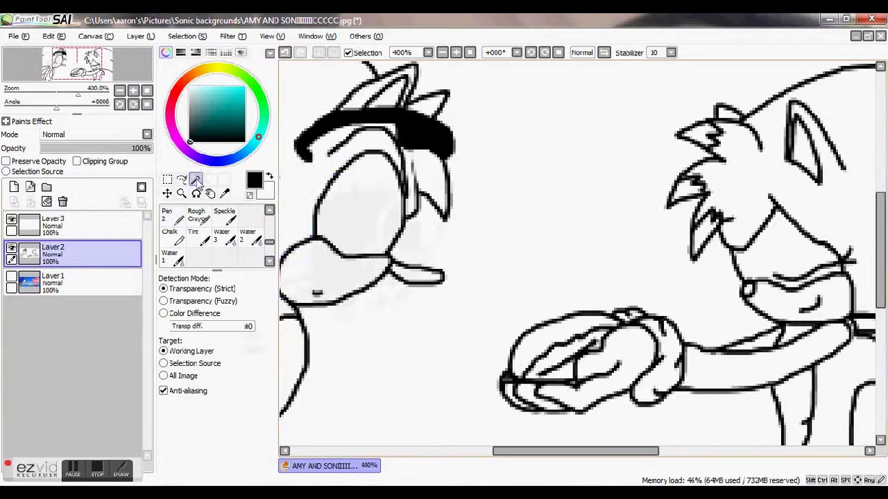
{"action": "left_click", "coordinate": [308, 215]}
{"action": "left_click_drag", "start_coordinate": [534, 452], "coordinate": [473, 452]}
{"action": "left_click", "coordinate": [450, 131]}
{"action": "left_click", "coordinate": [496, 147]}
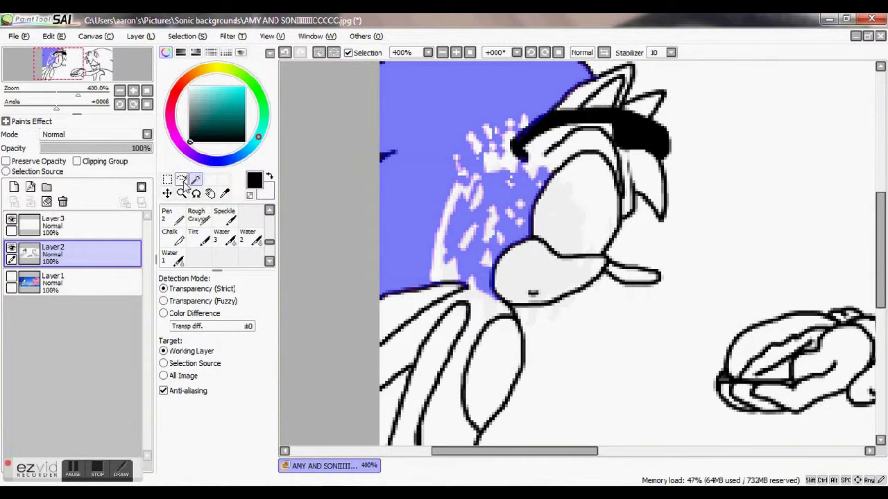
{"action": "scroll", "coordinate": [208, 229], "scroll_direction": "up", "scroll_amount": 3}
{"action": "left_click", "coordinate": [222, 234]}
{"action": "mouse_move", "coordinate": [411, 258]}
{"action": "left_mouse_down"}
{"action": "mouse_move", "coordinate": [436, 217]}
{"action": "mouse_move", "coordinate": [436, 225]}
{"action": "mouse_move", "coordinate": [421, 173]}
{"action": "mouse_move", "coordinate": [446, 135]}
{"action": "left_mouse_up"}
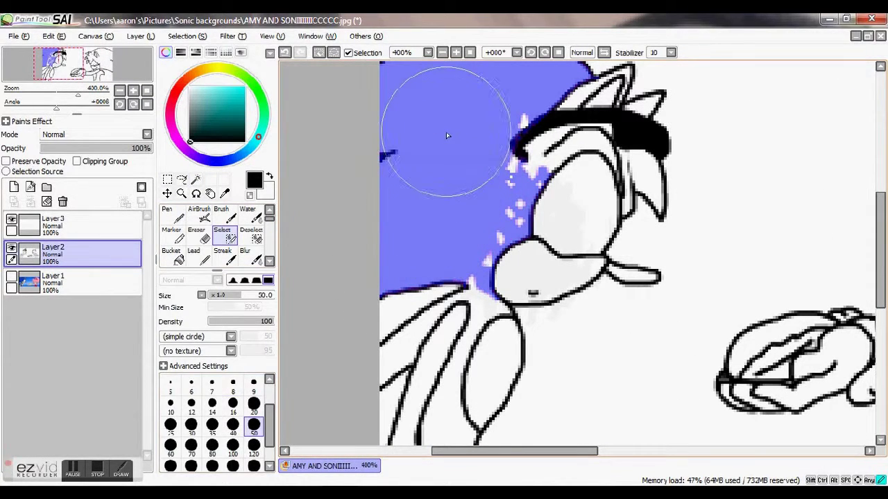
Step: Undo the last selection strokes, then fill the gaps along Sonic's head edge with the Select brush at sizes 20 and 14
{"action": "left_click", "coordinate": [285, 53]}
{"action": "left_click", "coordinate": [285, 53]}
{"action": "left_click", "coordinate": [285, 53]}
{"action": "left_click_drag", "start_coordinate": [880, 243], "coordinate": [880, 221]}
{"action": "left_click", "coordinate": [254, 405]}
{"action": "mouse_move", "coordinate": [469, 330]}
{"action": "left_mouse_down"}
{"action": "mouse_move", "coordinate": [507, 297]}
{"action": "mouse_move", "coordinate": [520, 254]}
{"action": "mouse_move", "coordinate": [498, 245]}
{"action": "mouse_move", "coordinate": [493, 196]}
{"action": "mouse_move", "coordinate": [544, 151]}
{"action": "mouse_move", "coordinate": [410, 147]}
{"action": "mouse_move", "coordinate": [387, 202]}
{"action": "mouse_move", "coordinate": [398, 252]}
{"action": "mouse_move", "coordinate": [370, 337]}
{"action": "mouse_move", "coordinate": [432, 333]}
{"action": "left_mouse_up"}
{"action": "key", "text": "bracketleft"}
{"action": "key", "text": "bracketleft"}
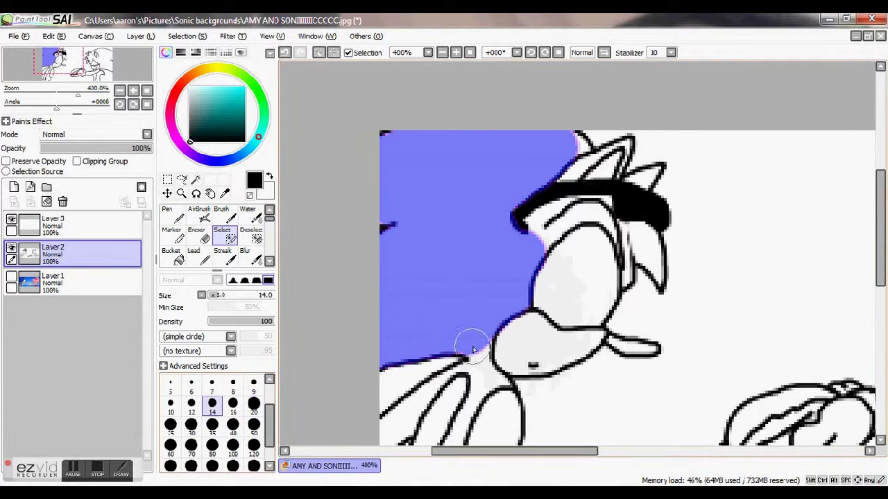
Step: Extend the selection over Sonic's brow and the hair strand below the headband, using the Select brush at size 5
{"action": "mouse_move", "coordinate": [547, 227]}
{"action": "left_mouse_down"}
{"action": "mouse_move", "coordinate": [539, 223]}
{"action": "mouse_move", "coordinate": [598, 208]}
{"action": "left_mouse_up"}
{"action": "left_click_drag", "start_coordinate": [535, 240], "coordinate": [550, 226]}
{"action": "left_click", "coordinate": [171, 409]}
{"action": "left_click", "coordinate": [171, 387]}
{"action": "mouse_move", "coordinate": [657, 281]}
{"action": "left_mouse_down"}
{"action": "mouse_move", "coordinate": [659, 265]}
{"action": "mouse_move", "coordinate": [614, 232]}
{"action": "mouse_move", "coordinate": [650, 259]}
{"action": "left_mouse_up"}
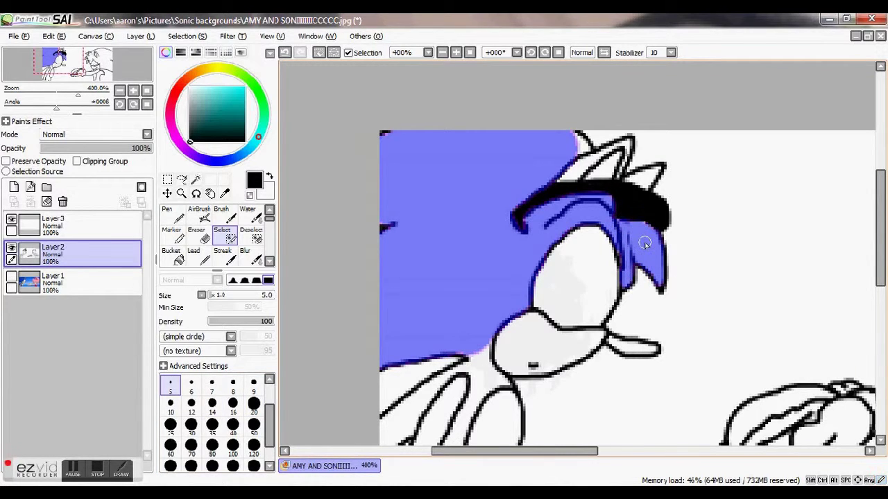
Step: Extend the selection down Sonic's neck and body and between the shapes behind it, and over the outer ears
{"action": "left_click_drag", "start_coordinate": [492, 375], "coordinate": [449, 438]}
{"action": "scroll", "coordinate": [548, 143], "scroll_direction": "down", "scroll_amount": 1}
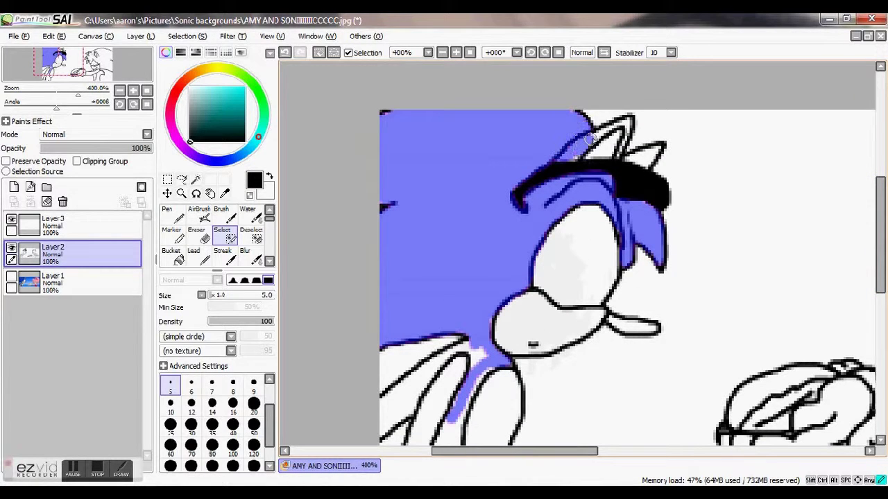
{"action": "scroll", "coordinate": [574, 129], "scroll_direction": "down", "scroll_amount": 6}
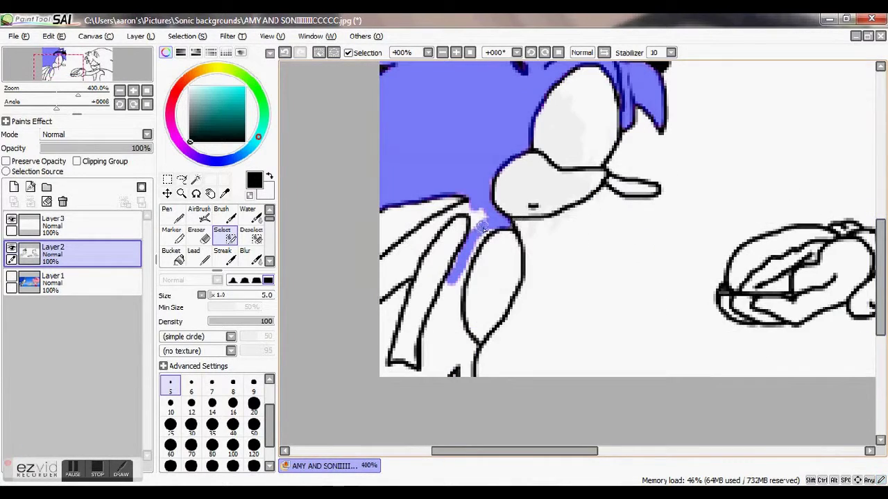
{"action": "mouse_move", "coordinate": [452, 215]}
{"action": "left_mouse_down"}
{"action": "mouse_move", "coordinate": [392, 277]}
{"action": "mouse_move", "coordinate": [419, 250]}
{"action": "mouse_move", "coordinate": [458, 256]}
{"action": "mouse_move", "coordinate": [430, 326]}
{"action": "mouse_move", "coordinate": [425, 378]}
{"action": "mouse_move", "coordinate": [451, 347]}
{"action": "mouse_move", "coordinate": [472, 347]}
{"action": "mouse_move", "coordinate": [464, 354]}
{"action": "left_mouse_up"}
{"action": "scroll", "coordinate": [869, 256], "scroll_direction": "up", "scroll_amount": 3}
Step: Paint the selected fur light grey on Layer3 and place Layer3 beneath Layer2
{"action": "left_click", "coordinate": [53, 222]}
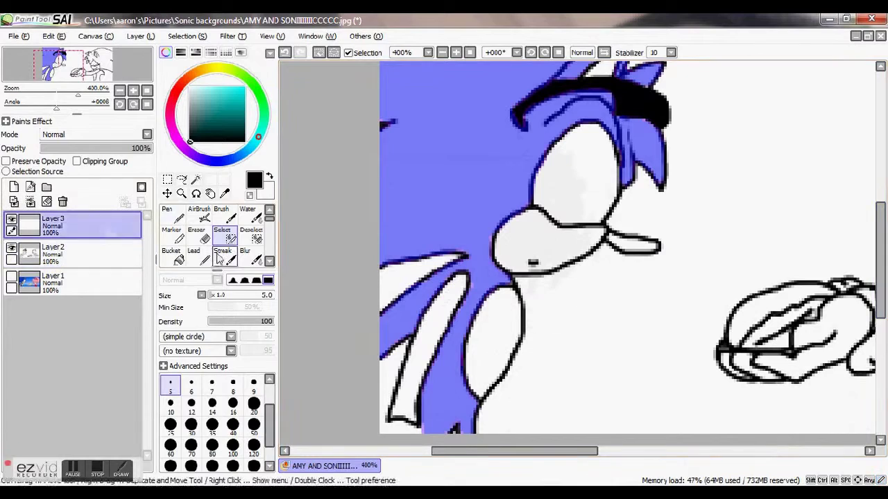
{"action": "left_click", "coordinate": [221, 213]}
{"action": "left_click", "coordinate": [189, 100]}
{"action": "scroll", "coordinate": [509, 139], "scroll_direction": "down", "scroll_amount": 1}
{"action": "mouse_move", "coordinate": [492, 111]}
{"action": "left_mouse_down"}
{"action": "mouse_move", "coordinate": [455, 136]}
{"action": "mouse_move", "coordinate": [441, 235]}
{"action": "left_mouse_up"}
{"action": "left_click", "coordinate": [173, 236]}
{"action": "left_click_drag", "start_coordinate": [53, 225], "coordinate": [93, 271]}
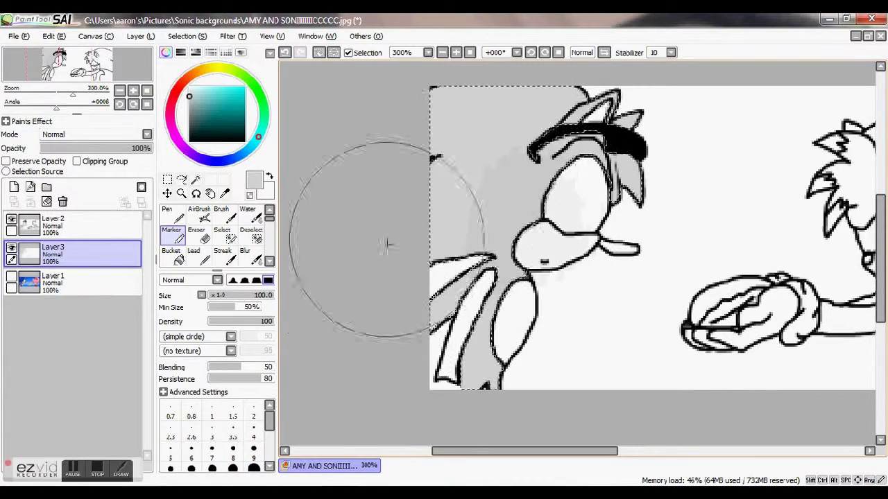
Step: Repaint the selected fur in a darker grey with the Marker at size 100
{"action": "left_click", "coordinate": [188, 104]}
{"action": "left_click_drag", "start_coordinate": [525, 165], "coordinate": [568, 215]}
{"action": "left_click_drag", "start_coordinate": [525, 451], "coordinate": [544, 451]}
{"action": "scroll", "coordinate": [402, 204], "scroll_direction": "up", "scroll_amount": 1}
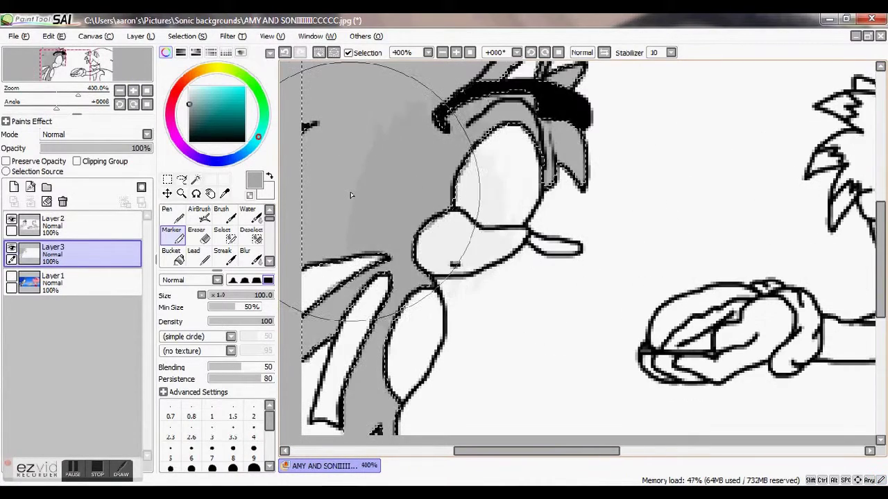
Step: Shade the fur above the quills, on the head, hair strand and body with a darker grey Marker at small sizes
{"action": "left_click", "coordinate": [239, 297]}
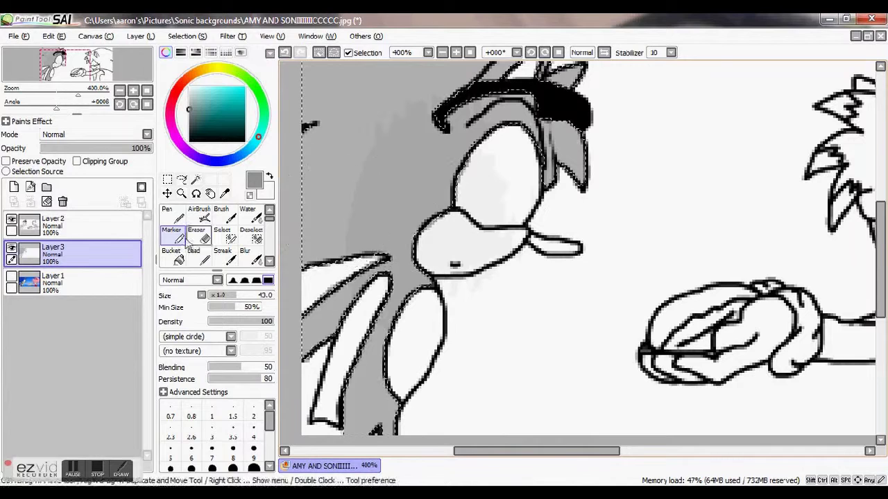
{"action": "left_click", "coordinate": [212, 457]}
{"action": "left_click_drag", "start_coordinate": [305, 249], "coordinate": [388, 251]}
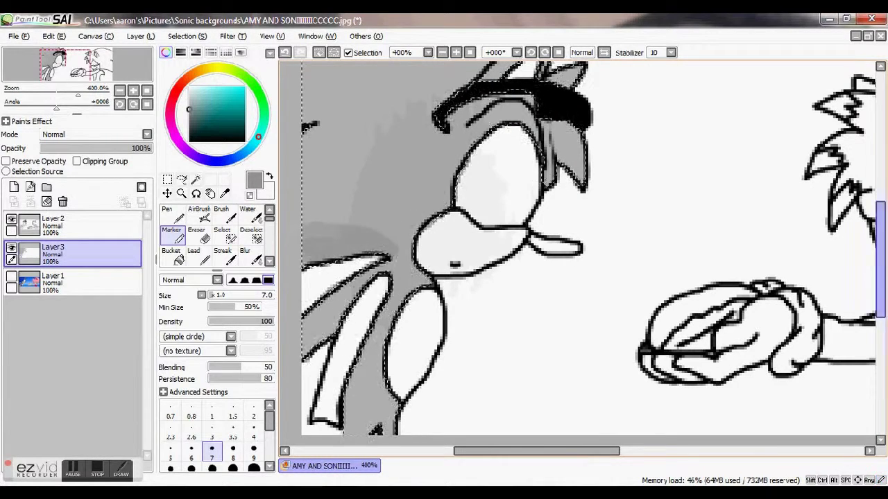
{"action": "scroll", "coordinate": [352, 196], "scroll_direction": "up", "scroll_amount": 2}
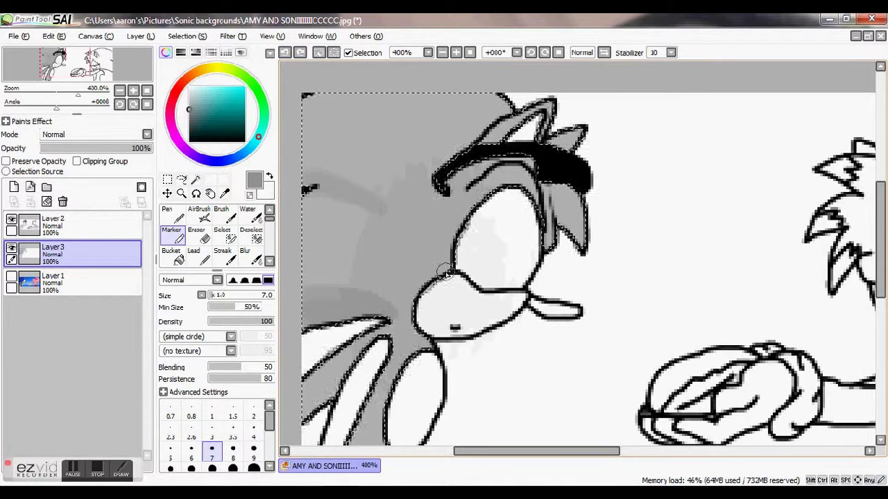
{"action": "left_click_drag", "start_coordinate": [466, 177], "coordinate": [570, 225]}
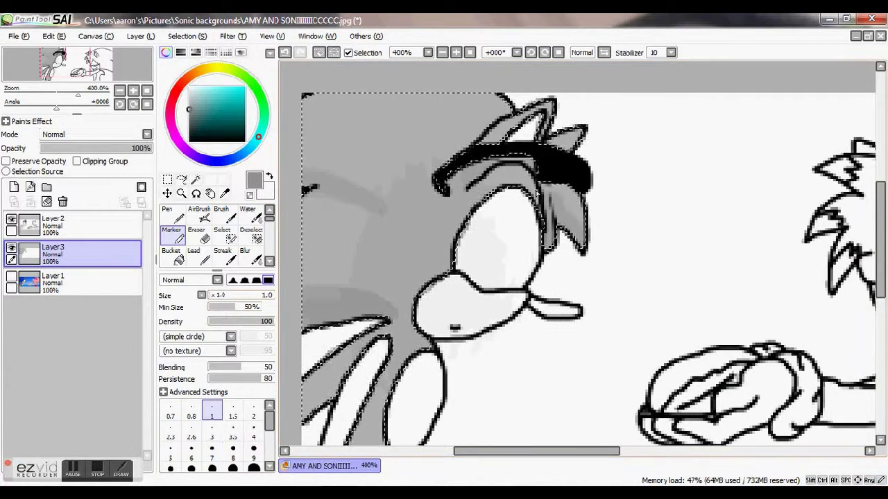
{"action": "left_click", "coordinate": [212, 430]}
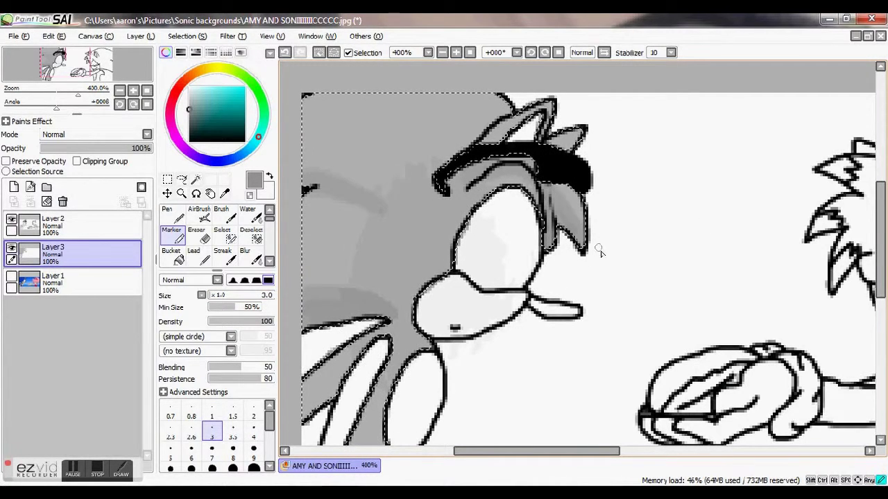
{"action": "scroll", "coordinate": [554, 129], "scroll_direction": "down", "scroll_amount": 1}
{"action": "scroll", "coordinate": [558, 130], "scroll_direction": "down", "scroll_amount": 5}
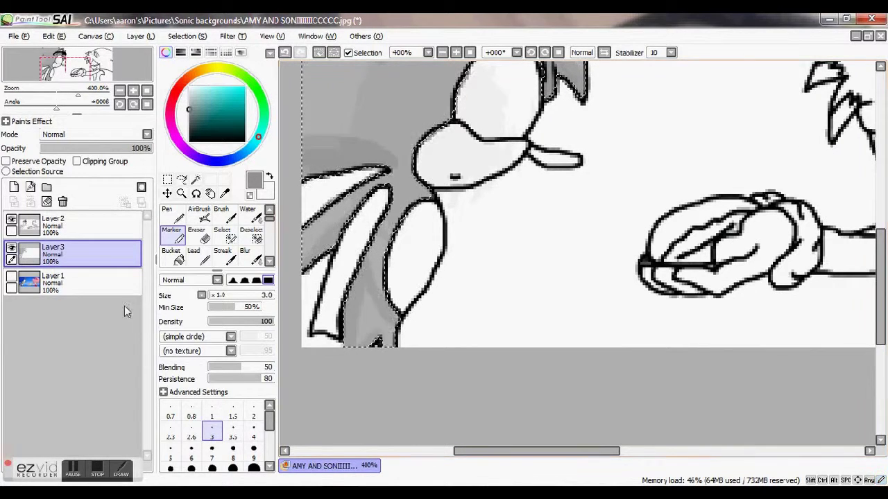
Step: Soften the grey shading on Sonic's body and head with the Blur tool at size 10
{"action": "left_click", "coordinate": [248, 255]}
{"action": "left_click", "coordinate": [169, 446]}
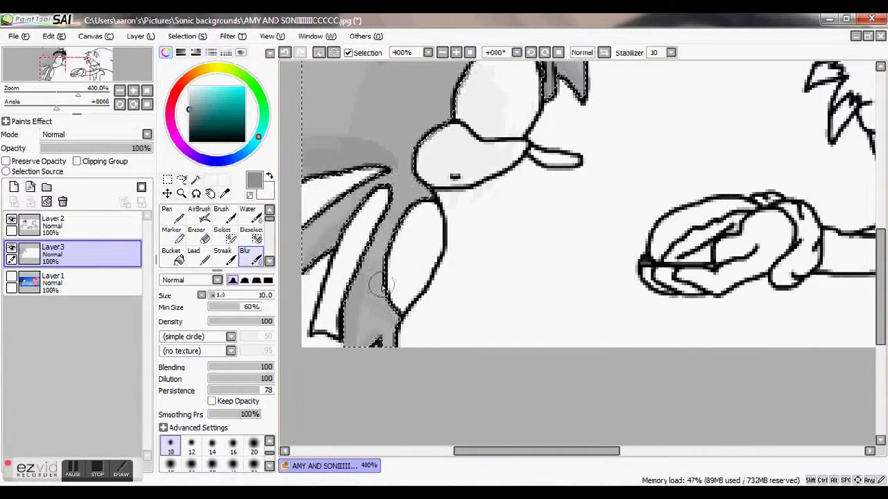
{"action": "scroll", "coordinate": [392, 163], "scroll_direction": "up", "scroll_amount": 6}
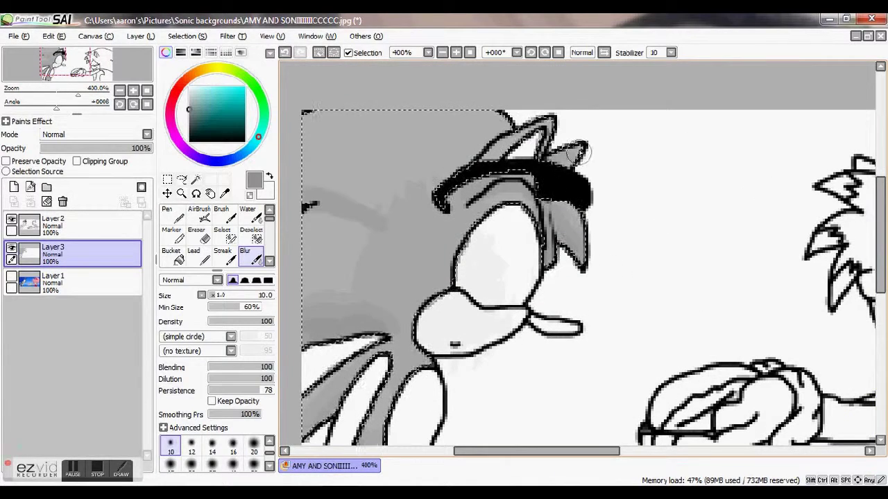
Step: Add deeper grey shadows to Sonic's head curve, hair strand and body edges with the size 3 Marker
{"action": "left_click", "coordinate": [189, 116]}
{"action": "left_click", "coordinate": [172, 236]}
{"action": "mouse_move", "coordinate": [319, 203]}
{"action": "left_mouse_down"}
{"action": "mouse_move", "coordinate": [352, 207]}
{"action": "mouse_move", "coordinate": [398, 253]}
{"action": "left_mouse_up"}
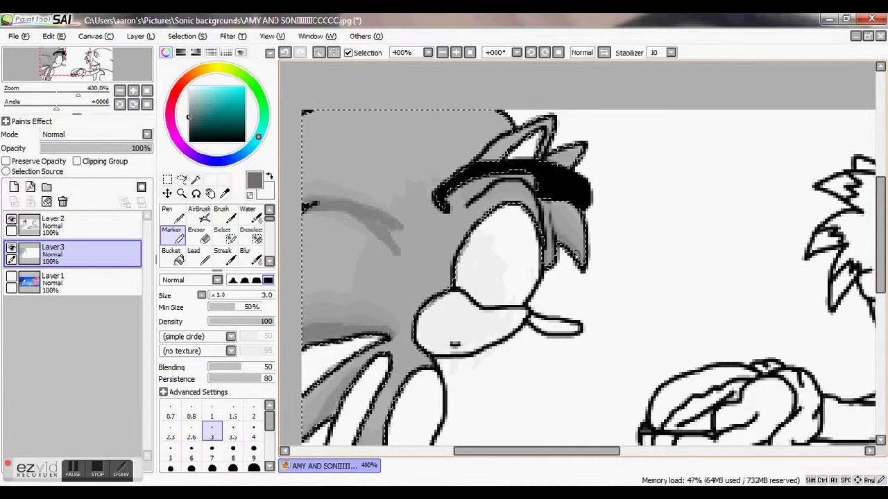
{"action": "scroll", "coordinate": [402, 382], "scroll_direction": "down", "scroll_amount": 3}
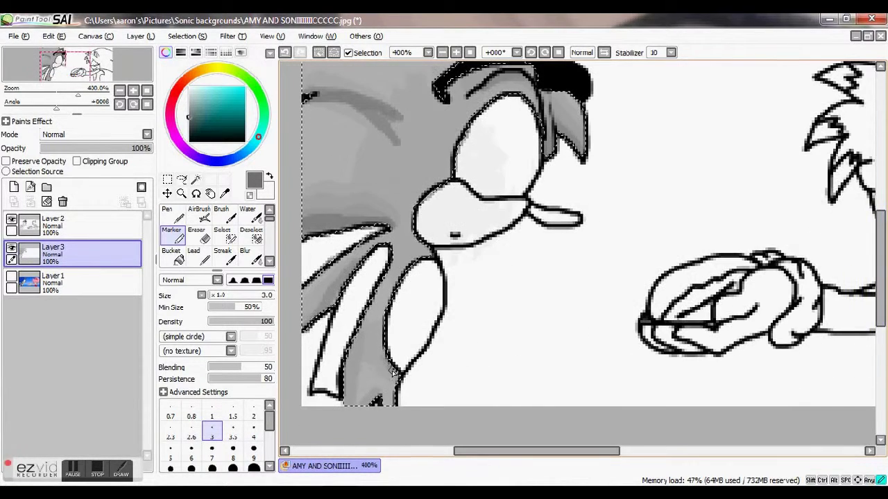
Step: Blend the deeper grey shadows across Sonic's body, head, hair strand and ear with the size 10 Blur tool
{"action": "left_click", "coordinate": [250, 256]}
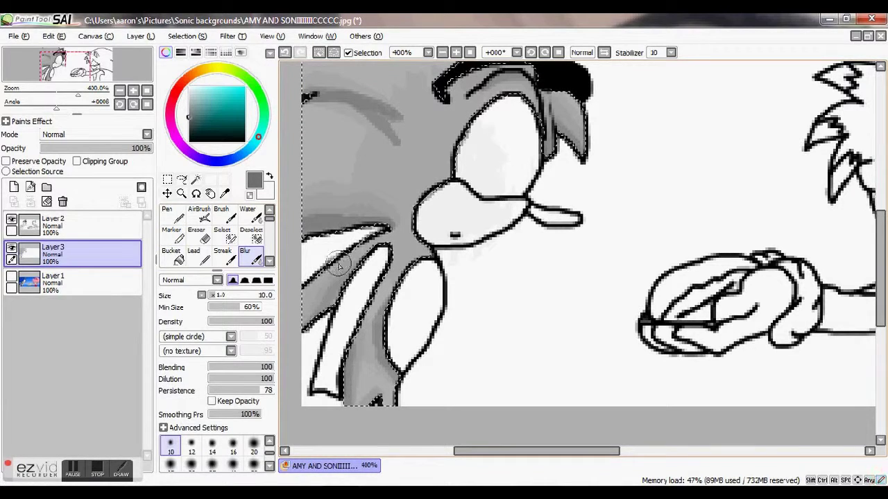
{"action": "mouse_move", "coordinate": [367, 81]}
{"action": "left_mouse_down"}
{"action": "mouse_move", "coordinate": [386, 129]}
{"action": "mouse_move", "coordinate": [347, 200]}
{"action": "mouse_move", "coordinate": [378, 402]}
{"action": "left_mouse_up"}
{"action": "left_click_drag", "start_coordinate": [880, 281], "coordinate": [880, 254]}
{"action": "left_click_drag", "start_coordinate": [574, 209], "coordinate": [553, 232]}
{"action": "left_click_drag", "start_coordinate": [563, 142], "coordinate": [585, 125]}
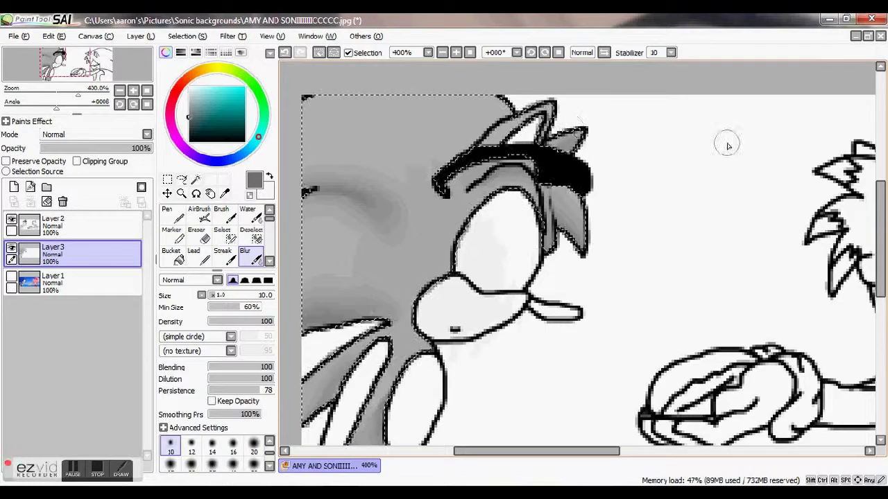
Step: Clear the fur selection on Layer2 with the Deselect brush at size 100
{"action": "left_click_drag", "start_coordinate": [881, 243], "coordinate": [880, 261]}
{"action": "left_click", "coordinate": [76, 226]}
{"action": "left_click", "coordinate": [251, 235]}
{"action": "mouse_move", "coordinate": [375, 333]}
{"action": "left_mouse_down"}
{"action": "mouse_move", "coordinate": [330, 73]}
{"action": "mouse_move", "coordinate": [360, 84]}
{"action": "left_mouse_up"}
{"action": "scroll", "coordinate": [567, 123], "scroll_direction": "down", "scroll_amount": 1}
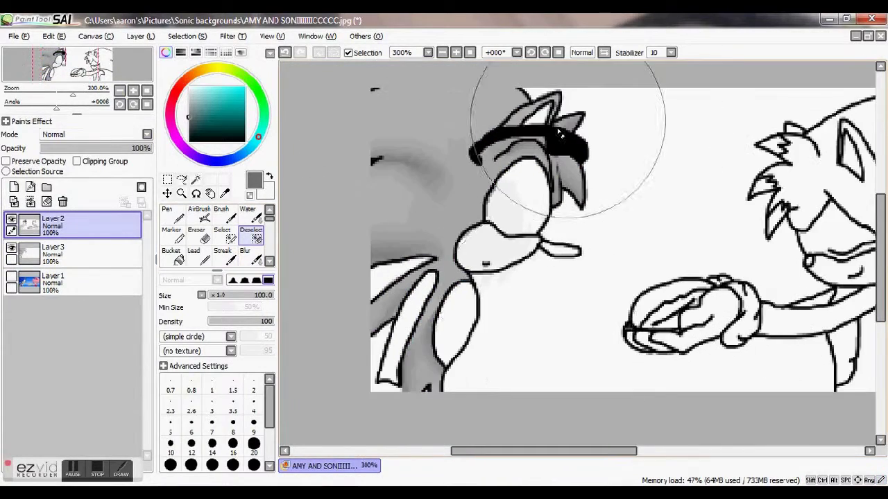
Step: Select Sonic's arm, chest and muzzle on Layer2 with the Select brush at size 5
{"action": "double_click", "coordinate": [133, 91]}
{"action": "left_click_drag", "start_coordinate": [544, 451], "coordinate": [493, 450]}
{"action": "left_click_drag", "start_coordinate": [880, 263], "coordinate": [880, 297]}
{"action": "mouse_move", "coordinate": [269, 219]}
{"action": "left_mouse_down"}
{"action": "mouse_move", "coordinate": [271, 259]}
{"action": "mouse_move", "coordinate": [269, 240]}
{"action": "left_mouse_up"}
{"action": "left_click", "coordinate": [173, 236]}
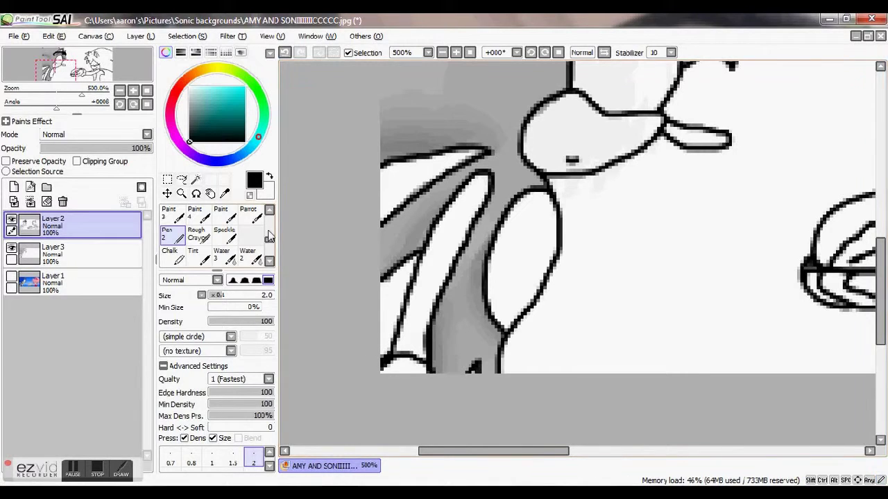
{"action": "scroll", "coordinate": [269, 239], "scroll_direction": "up", "scroll_amount": 3}
{"action": "left_click", "coordinate": [222, 234]}
{"action": "mouse_move", "coordinate": [478, 179]}
{"action": "left_mouse_down"}
{"action": "mouse_move", "coordinate": [433, 236]}
{"action": "mouse_move", "coordinate": [390, 352]}
{"action": "mouse_move", "coordinate": [411, 341]}
{"action": "left_mouse_up"}
{"action": "left_click_drag", "start_coordinate": [438, 277], "coordinate": [479, 186]}
{"action": "mouse_move", "coordinate": [545, 201]}
{"action": "left_mouse_down"}
{"action": "mouse_move", "coordinate": [529, 198]}
{"action": "mouse_move", "coordinate": [500, 324]}
{"action": "mouse_move", "coordinate": [538, 281]}
{"action": "mouse_move", "coordinate": [517, 270]}
{"action": "mouse_move", "coordinate": [546, 224]}
{"action": "left_mouse_up"}
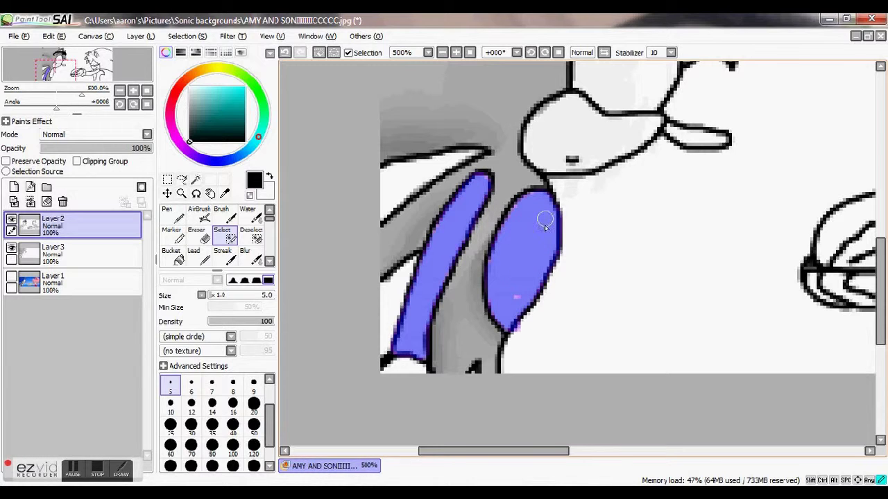
{"action": "scroll", "coordinate": [531, 201], "scroll_direction": "up", "scroll_amount": 3}
{"action": "mouse_move", "coordinate": [662, 200]}
{"action": "left_mouse_down"}
{"action": "mouse_move", "coordinate": [548, 177]}
{"action": "mouse_move", "coordinate": [570, 238]}
{"action": "left_mouse_up"}
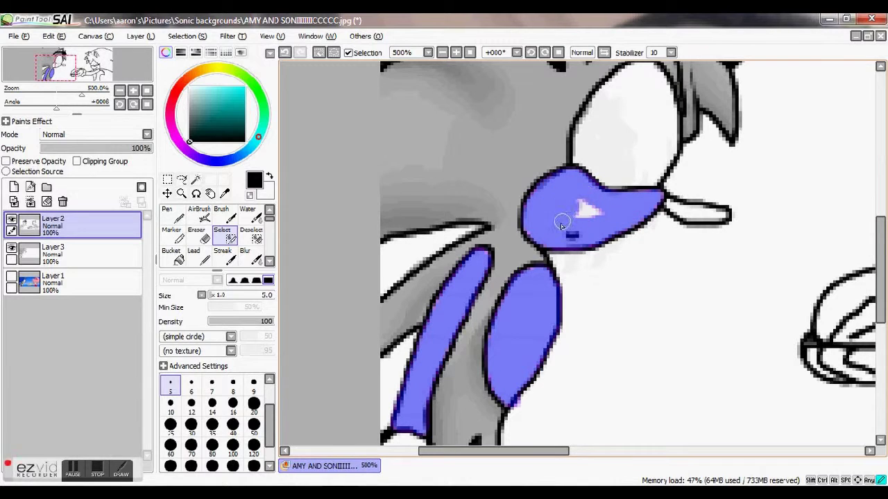
Step: Clean up the muzzle selection with the Deselect brush, then add Sonic's inner ear with the Select brush
{"action": "left_click", "coordinate": [251, 236]}
{"action": "left_click", "coordinate": [179, 392]}
{"action": "scroll", "coordinate": [558, 238], "scroll_direction": "up", "scroll_amount": 4}
{"action": "left_click", "coordinate": [223, 236]}
{"action": "scroll", "coordinate": [232, 386], "scroll_direction": "up", "scroll_amount": 2}
{"action": "left_click", "coordinate": [253, 404]}
Step: Colour Sonic's inner ear pale yellow on Layer3 with the Marker
{"action": "left_click", "coordinate": [99, 253]}
{"action": "left_click", "coordinate": [217, 67]}
{"action": "left_click", "coordinate": [209, 88]}
{"action": "left_click", "coordinate": [174, 238]}
{"action": "key", "text": "ctrl+f"}
{"action": "left_click", "coordinate": [212, 88]}
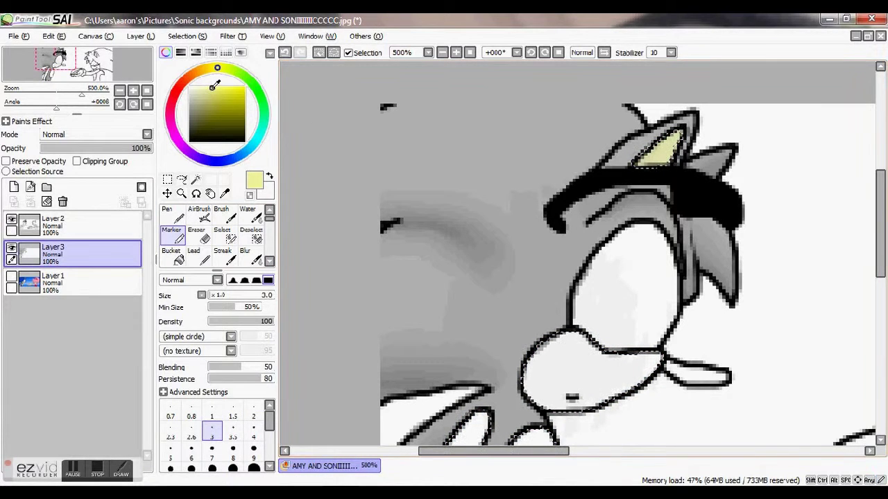
{"action": "left_click", "coordinate": [254, 469]}
{"action": "left_click_drag", "start_coordinate": [650, 162], "coordinate": [624, 184]}
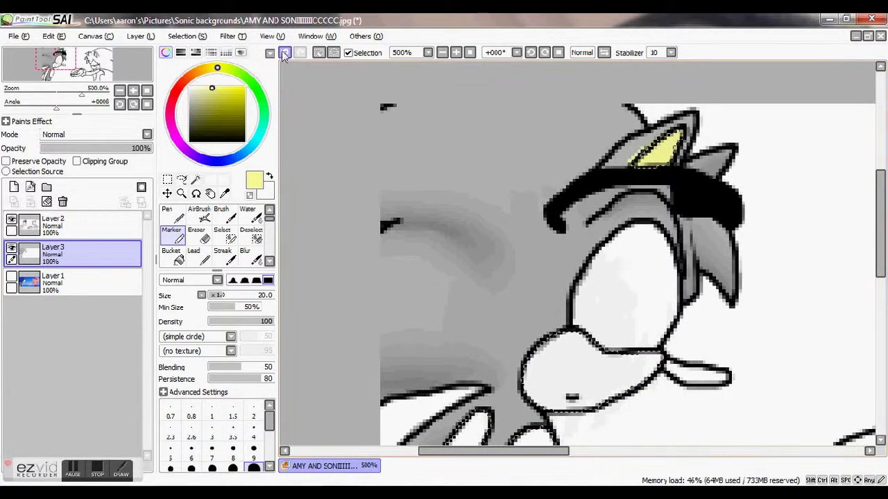
Step: Fill Sonic's muzzle, chest and arm with pale yellow using the Marker at size 9
{"action": "left_click", "coordinate": [212, 416]}
{"action": "left_click", "coordinate": [120, 91]}
{"action": "left_click", "coordinate": [120, 91]}
{"action": "left_click", "coordinate": [254, 451]}
{"action": "mouse_move", "coordinate": [586, 340]}
{"action": "left_mouse_down"}
{"action": "mouse_move", "coordinate": [545, 311]}
{"action": "mouse_move", "coordinate": [616, 319]}
{"action": "left_mouse_up"}
{"action": "left_click_drag", "start_coordinate": [883, 273], "coordinate": [884, 300]}
{"action": "left_click_drag", "start_coordinate": [540, 343], "coordinate": [565, 240]}
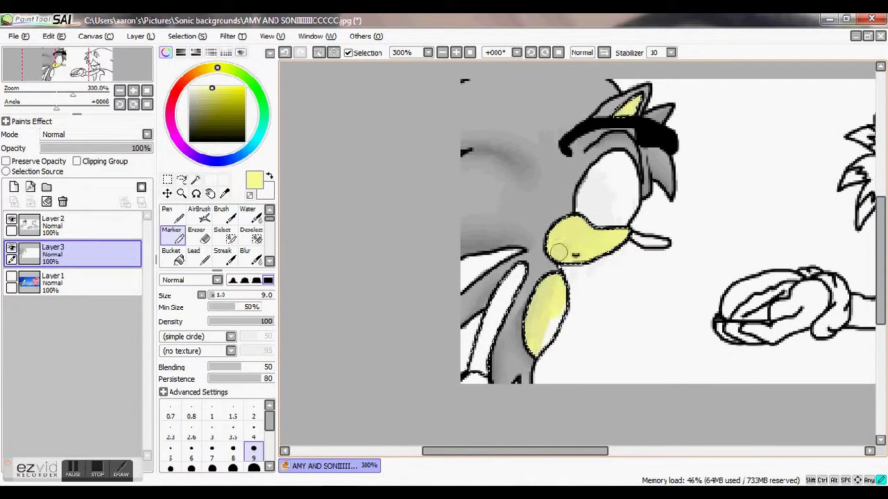
{"action": "left_click_drag", "start_coordinate": [514, 331], "coordinate": [521, 271]}
Step: Shade the inner ear, muzzle, chest and arm in a brighter yellow, then soften the strokes with the size 10 Blur tool
{"action": "left_click", "coordinate": [217, 87]}
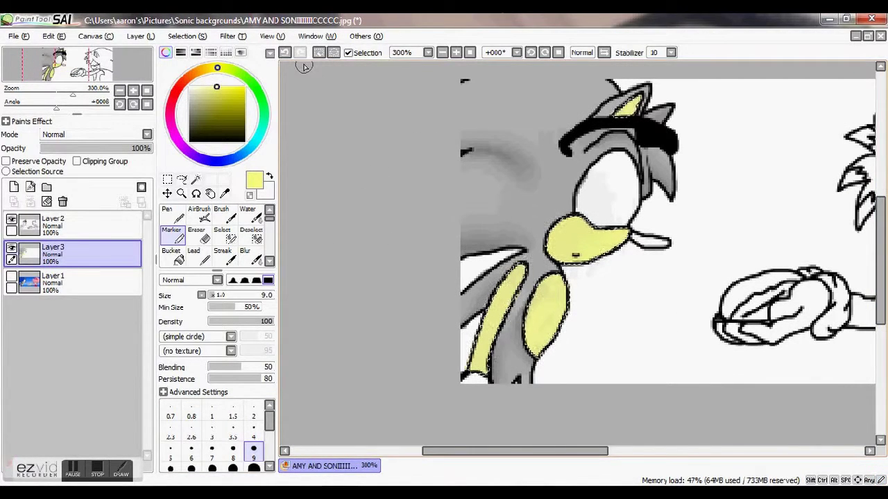
{"action": "scroll", "coordinate": [455, 144], "scroll_direction": "up", "scroll_amount": 3}
{"action": "mouse_move", "coordinate": [589, 193]}
{"action": "left_mouse_down"}
{"action": "mouse_move", "coordinate": [520, 239]}
{"action": "mouse_move", "coordinate": [610, 189]}
{"action": "left_mouse_up"}
{"action": "left_click", "coordinate": [222, 87]}
{"action": "left_click_drag", "start_coordinate": [527, 267], "coordinate": [540, 237]}
{"action": "left_click_drag", "start_coordinate": [881, 263], "coordinate": [881, 281]}
{"action": "mouse_move", "coordinate": [541, 225]}
{"action": "left_mouse_down"}
{"action": "mouse_move", "coordinate": [511, 267]}
{"action": "mouse_move", "coordinate": [481, 330]}
{"action": "mouse_move", "coordinate": [456, 211]}
{"action": "mouse_move", "coordinate": [360, 384]}
{"action": "left_mouse_up"}
{"action": "left_click_drag", "start_coordinate": [881, 277], "coordinate": [881, 194]}
{"action": "left_click", "coordinate": [191, 450]}
{"action": "mouse_move", "coordinate": [695, 200]}
{"action": "left_mouse_down"}
{"action": "mouse_move", "coordinate": [674, 219]}
{"action": "mouse_move", "coordinate": [696, 220]}
{"action": "left_mouse_up"}
{"action": "left_click", "coordinate": [251, 256]}
{"action": "scroll", "coordinate": [691, 221], "scroll_direction": "down", "scroll_amount": 5}
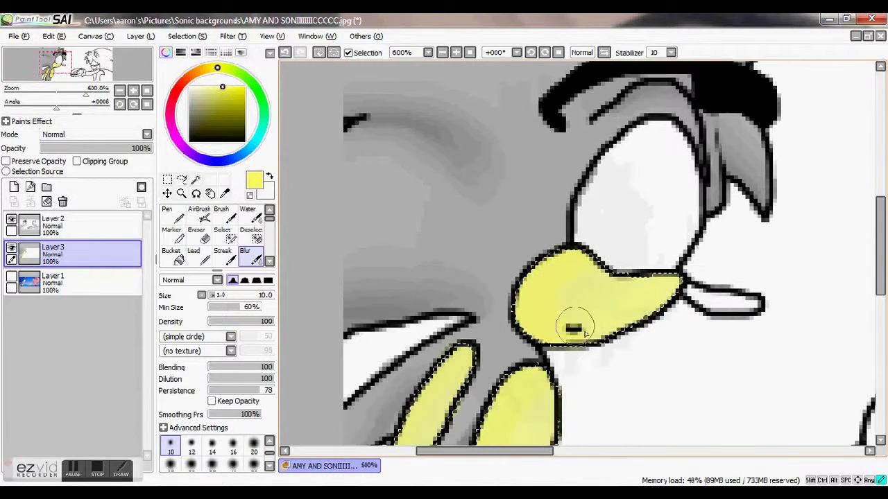
Step: Add more saturated yellow shading to the muzzle, chest and arm with the size 6 Marker and blur it
{"action": "left_click", "coordinate": [171, 230]}
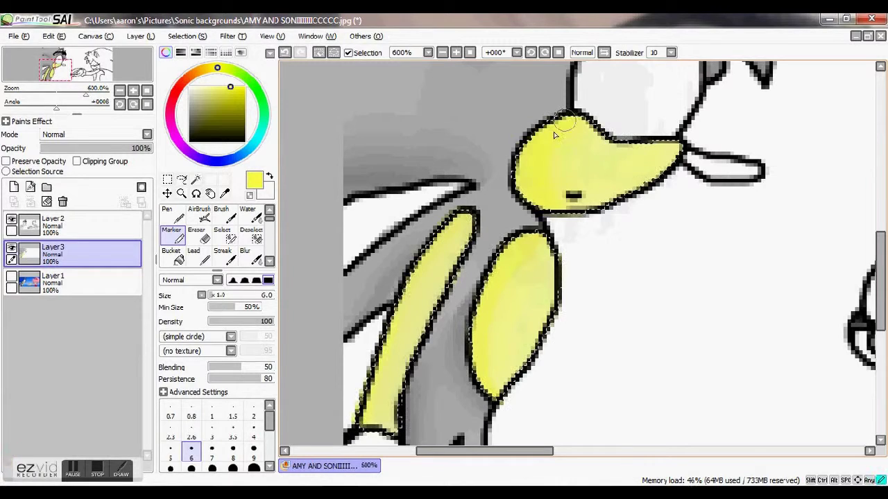
{"action": "scroll", "coordinate": [687, 131], "scroll_direction": "up", "scroll_amount": 6}
{"action": "left_click", "coordinate": [251, 256]}
{"action": "left_click_drag", "start_coordinate": [692, 129], "coordinate": [697, 147]}
{"action": "scroll", "coordinate": [700, 153], "scroll_direction": "down", "scroll_amount": 5}
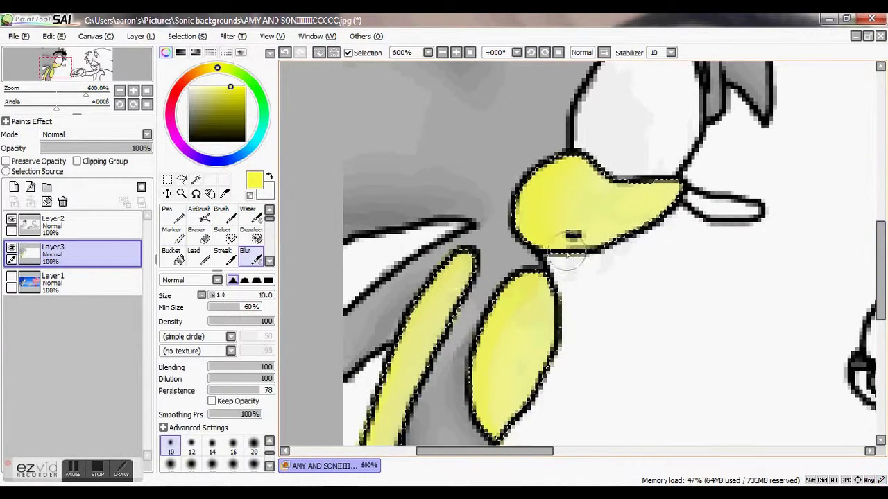
{"action": "scroll", "coordinate": [705, 258], "scroll_direction": "down", "scroll_amount": 4}
Step: Clear the mask over Sonic's yellow muzzle, arm and chest on Layer2 with a large Deselect brush
{"action": "left_click", "coordinate": [443, 52]}
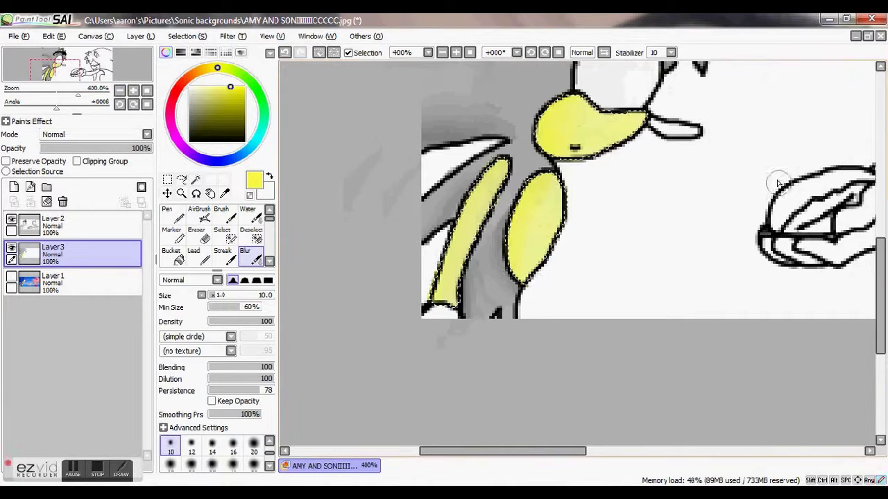
{"action": "left_click_drag", "start_coordinate": [880, 271], "coordinate": [880, 237]}
{"action": "left_click_drag", "start_coordinate": [490, 452], "coordinate": [509, 452]}
{"action": "left_click", "coordinate": [90, 226]}
{"action": "left_click", "coordinate": [251, 235]}
{"action": "left_click_drag", "start_coordinate": [375, 378], "coordinate": [450, 244]}
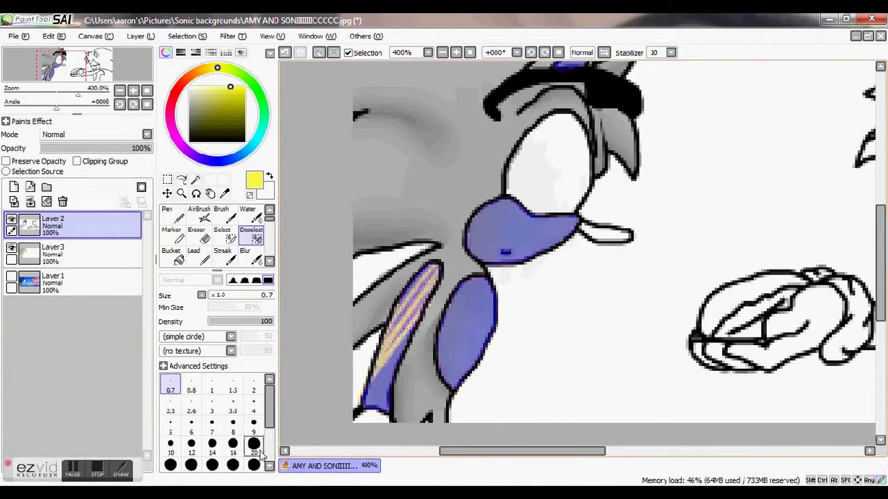
{"action": "left_click", "coordinate": [254, 465]}
{"action": "left_click_drag", "start_coordinate": [513, 232], "coordinate": [462, 295]}
{"action": "left_click_drag", "start_coordinate": [472, 452], "coordinate": [491, 452]}
Step: Mask Sonic's white eye area and the cuff at the end of his arm using the Select tool at size 4
{"action": "left_click", "coordinate": [223, 236]}
{"action": "left_click", "coordinate": [134, 91]}
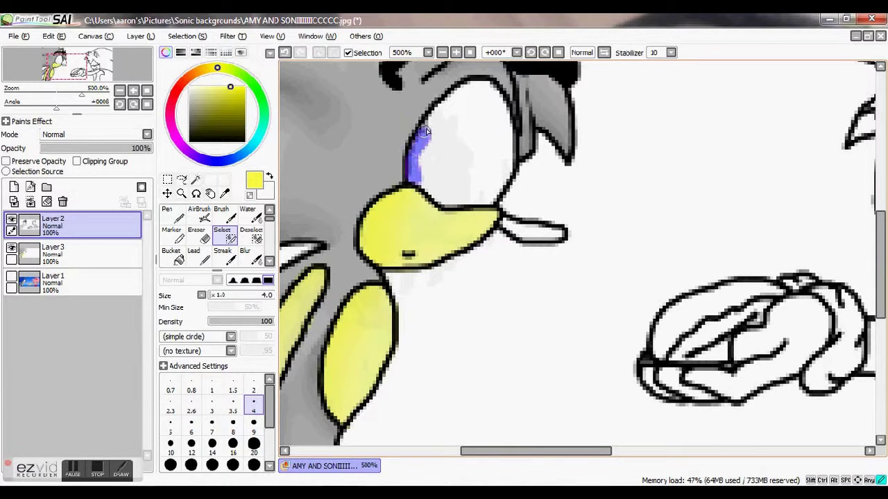
{"action": "mouse_move", "coordinate": [507, 127]}
{"action": "left_mouse_down"}
{"action": "mouse_move", "coordinate": [485, 200]}
{"action": "mouse_move", "coordinate": [427, 186]}
{"action": "mouse_move", "coordinate": [484, 196]}
{"action": "left_mouse_up"}
{"action": "key", "text": "ctrl+z"}
{"action": "mouse_move", "coordinate": [417, 181]}
{"action": "left_mouse_down"}
{"action": "mouse_move", "coordinate": [435, 123]}
{"action": "mouse_move", "coordinate": [480, 86]}
{"action": "mouse_move", "coordinate": [506, 118]}
{"action": "mouse_move", "coordinate": [480, 199]}
{"action": "left_mouse_up"}
{"action": "mouse_move", "coordinate": [412, 179]}
{"action": "left_mouse_down"}
{"action": "mouse_move", "coordinate": [445, 195]}
{"action": "mouse_move", "coordinate": [475, 101]}
{"action": "left_mouse_up"}
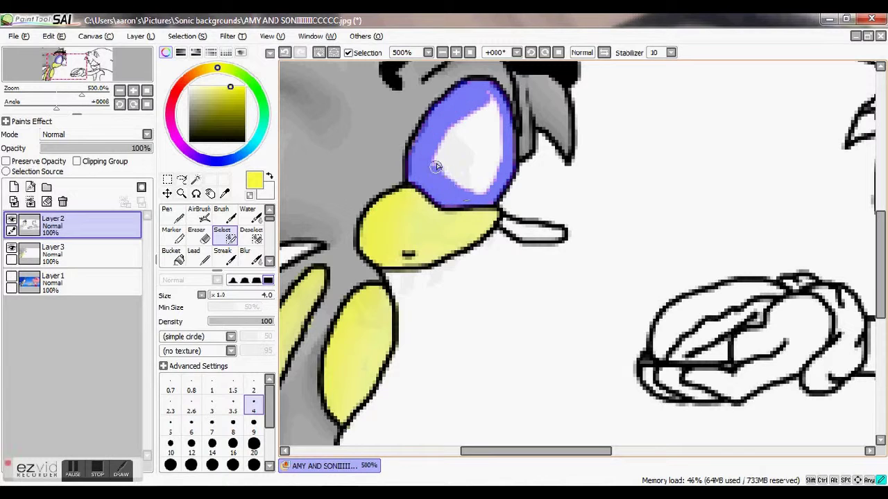
{"action": "mouse_move", "coordinate": [436, 167]}
{"action": "left_mouse_down"}
{"action": "mouse_move", "coordinate": [489, 96]}
{"action": "mouse_move", "coordinate": [480, 194]}
{"action": "left_mouse_up"}
{"action": "mouse_move", "coordinate": [499, 135]}
{"action": "left_mouse_down"}
{"action": "mouse_move", "coordinate": [439, 168]}
{"action": "mouse_move", "coordinate": [495, 127]}
{"action": "mouse_move", "coordinate": [475, 147]}
{"action": "left_mouse_up"}
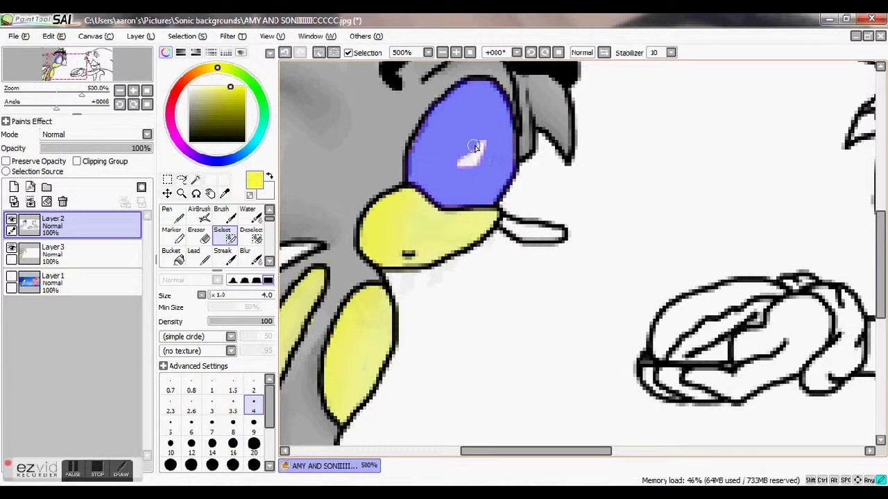
{"action": "left_click_drag", "start_coordinate": [881, 288], "coordinate": [880, 315]}
{"action": "left_click_drag", "start_coordinate": [608, 452], "coordinate": [556, 456]}
{"action": "mouse_move", "coordinate": [424, 363]}
{"action": "left_mouse_down"}
{"action": "mouse_move", "coordinate": [455, 369]}
{"action": "mouse_move", "coordinate": [426, 367]}
{"action": "left_mouse_up"}
Step: Shade the eye area and cuff on Layer3 with progressively darker greys using the Marker, then soften the shading with the size 10 Blur tool
{"action": "left_click", "coordinate": [188, 94]}
{"action": "left_click", "coordinate": [83, 254]}
{"action": "left_click", "coordinate": [173, 236]}
{"action": "left_click_drag", "start_coordinate": [880, 276], "coordinate": [881, 246]}
{"action": "mouse_move", "coordinate": [713, 135]}
{"action": "left_mouse_down"}
{"action": "mouse_move", "coordinate": [597, 151]}
{"action": "mouse_move", "coordinate": [577, 171]}
{"action": "mouse_move", "coordinate": [711, 130]}
{"action": "mouse_move", "coordinate": [575, 132]}
{"action": "mouse_move", "coordinate": [704, 111]}
{"action": "left_mouse_up"}
{"action": "left_click", "coordinate": [189, 101]}
{"action": "left_click_drag", "start_coordinate": [880, 263], "coordinate": [880, 310]}
{"action": "left_click_drag", "start_coordinate": [448, 301], "coordinate": [420, 318]}
{"action": "left_click_drag", "start_coordinate": [880, 309], "coordinate": [880, 237]}
{"action": "left_click", "coordinate": [189, 108]}
{"action": "mouse_move", "coordinate": [706, 184]}
{"action": "left_mouse_down"}
{"action": "mouse_move", "coordinate": [648, 192]}
{"action": "mouse_move", "coordinate": [700, 186]}
{"action": "left_mouse_up"}
{"action": "left_click", "coordinate": [251, 256]}
{"action": "mouse_move", "coordinate": [660, 221]}
{"action": "left_mouse_down"}
{"action": "mouse_move", "coordinate": [634, 234]}
{"action": "mouse_move", "coordinate": [666, 208]}
{"action": "left_mouse_up"}
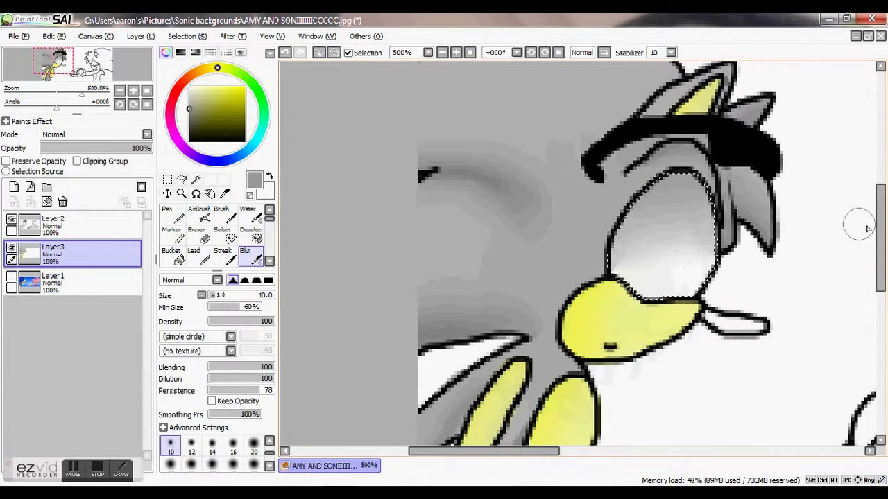
Step: Return to Layer2, sample black from the line art for the Marker, clear the selection and compare the drawing with Layer2 hidden and shown
{"action": "scroll", "coordinate": [374, 280], "scroll_direction": "down", "scroll_amount": 3}
{"action": "scroll", "coordinate": [375, 280], "scroll_direction": "up", "scroll_amount": 2}
{"action": "left_click", "coordinate": [83, 226]}
{"action": "left_click", "coordinate": [172, 236]}
{"action": "right_click", "coordinate": [699, 256]}
{"action": "key", "text": "ctrl+d"}
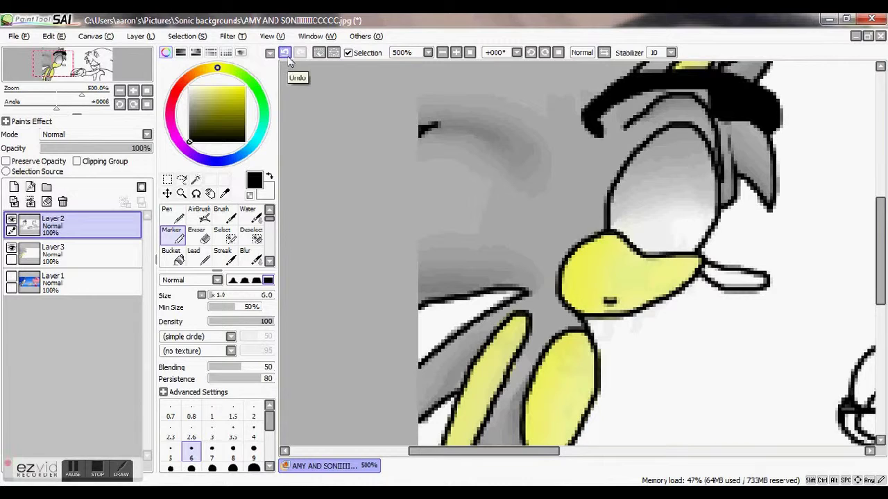
{"action": "key", "text": "bracketright"}
{"action": "left_click", "coordinate": [12, 220]}
{"action": "left_click", "coordinate": [11, 221]}
{"action": "left_click", "coordinate": [11, 220]}
{"action": "left_click", "coordinate": [11, 221]}
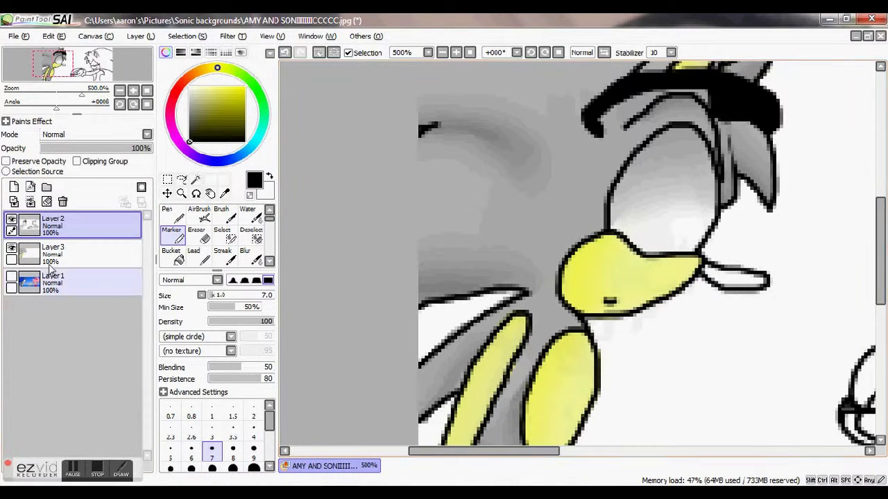
Step: Fill the inside of Sonic's nose solid black on Layer2
{"action": "left_click_drag", "start_coordinate": [486, 452], "coordinate": [539, 453]}
{"action": "left_click", "coordinate": [173, 216]}
{"action": "left_click", "coordinate": [269, 262]}
{"action": "left_click", "coordinate": [269, 262]}
{"action": "left_click", "coordinate": [173, 256]}
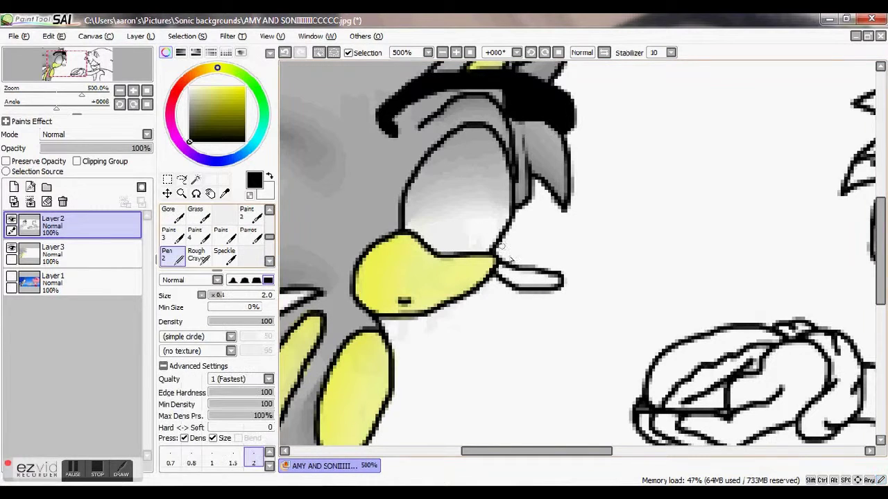
{"action": "left_click_drag", "start_coordinate": [880, 283], "coordinate": [880, 319]}
{"action": "left_click_drag", "start_coordinate": [538, 452], "coordinate": [473, 451]}
{"action": "left_click_drag", "start_coordinate": [270, 237], "coordinate": [269, 221]}
{"action": "left_click", "coordinate": [254, 214]}
{"action": "left_click", "coordinate": [173, 215]}
{"action": "mouse_move", "coordinate": [749, 138]}
{"action": "left_mouse_down"}
{"action": "mouse_move", "coordinate": [797, 154]}
{"action": "mouse_move", "coordinate": [778, 154]}
{"action": "mouse_move", "coordinate": [798, 144]}
{"action": "left_mouse_up"}
Step: Try to add a white highlight to the black nose with the Marker and a small Select mask, undoing the trial strokes
{"action": "left_click", "coordinate": [171, 452]}
{"action": "left_click", "coordinate": [269, 177]}
{"action": "left_click", "coordinate": [285, 53]}
{"action": "left_click", "coordinate": [171, 431]}
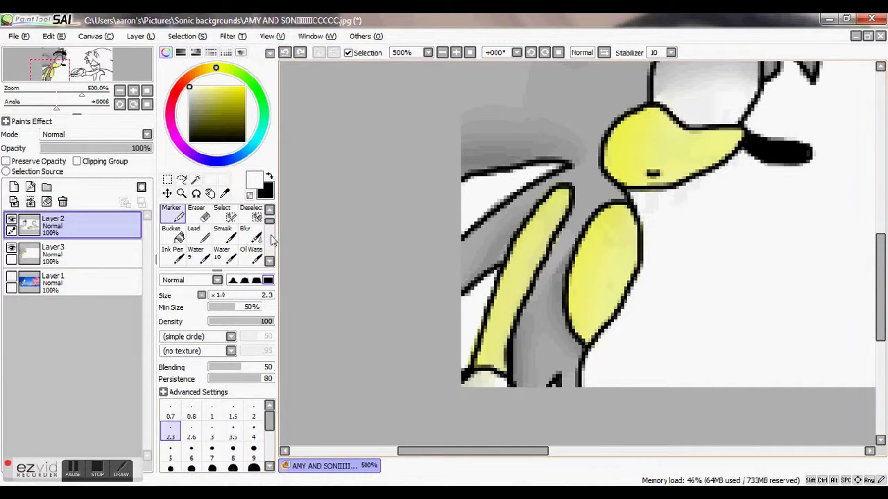
{"action": "left_click", "coordinate": [223, 214]}
{"action": "left_click", "coordinate": [233, 406]}
{"action": "mouse_move", "coordinate": [778, 142]}
{"action": "left_mouse_down"}
{"action": "mouse_move", "coordinate": [809, 149]}
{"action": "mouse_move", "coordinate": [755, 137]}
{"action": "mouse_move", "coordinate": [809, 149]}
{"action": "mouse_move", "coordinate": [779, 143]}
{"action": "left_mouse_up"}
{"action": "left_click", "coordinate": [87, 258]}
{"action": "left_click", "coordinate": [172, 407]}
{"action": "left_click", "coordinate": [171, 387]}
{"action": "left_click", "coordinate": [89, 227]}
{"action": "left_click", "coordinate": [173, 215]}
{"action": "left_click", "coordinate": [212, 432]}
{"action": "key", "text": "ctrl+z"}
Step: Paint a small white highlight on the nose with the size 0.7 Marker and retouch it in black with Pen 2
{"action": "left_click", "coordinate": [170, 416]}
{"action": "left_click", "coordinate": [286, 53]}
{"action": "left_click", "coordinate": [285, 53]}
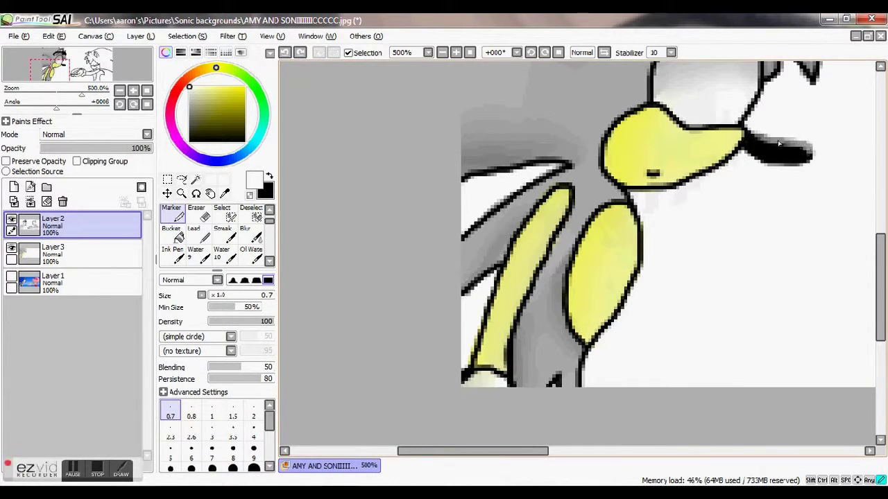
{"action": "key", "text": "n"}
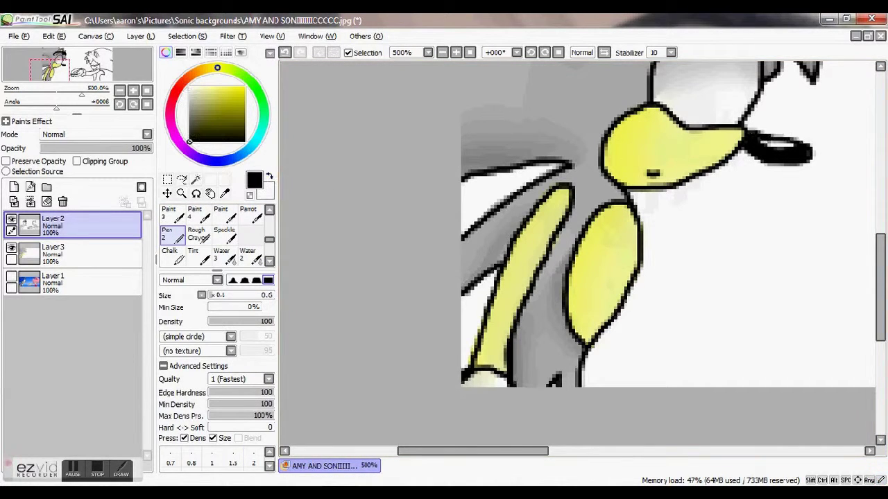
Step: Choose bright cyan as the colour and mask the second character's torso with the size 4 Select tool
{"action": "left_click", "coordinate": [119, 91]}
{"action": "left_click", "coordinate": [119, 91]}
{"action": "left_click", "coordinate": [119, 91]}
{"action": "left_click_drag", "start_coordinate": [546, 451], "coordinate": [642, 450]}
{"action": "left_click", "coordinate": [133, 91]}
{"action": "left_click", "coordinate": [133, 91]}
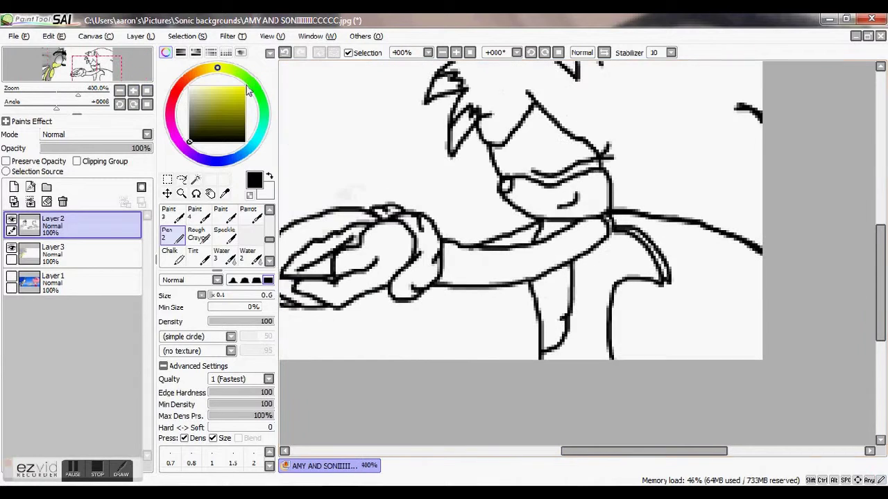
{"action": "left_click", "coordinate": [258, 136]}
{"action": "left_click_drag", "start_coordinate": [236, 99], "coordinate": [269, 54]}
{"action": "left_click_drag", "start_coordinate": [269, 239], "coordinate": [270, 220]}
{"action": "left_click", "coordinate": [225, 236]}
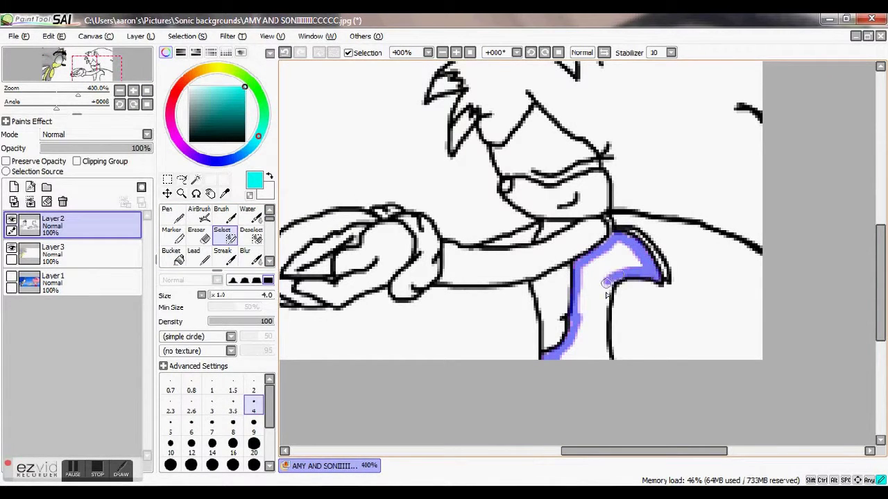
{"action": "left_click_drag", "start_coordinate": [595, 346], "coordinate": [574, 352]}
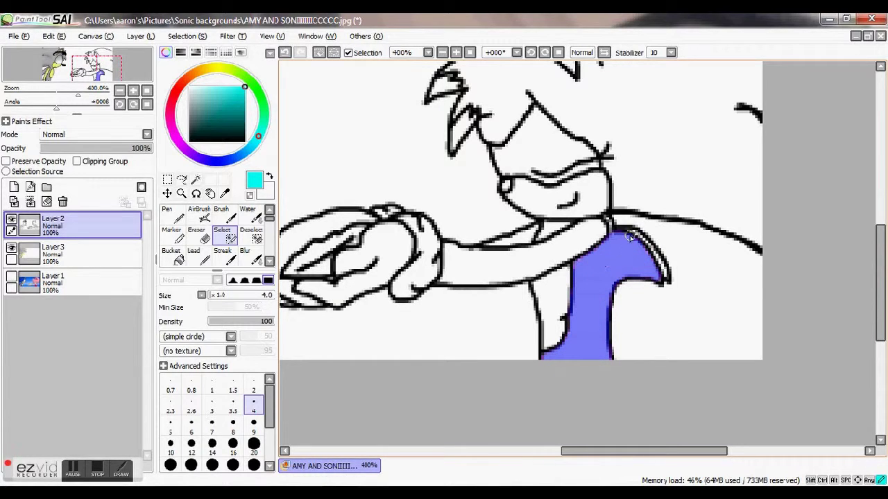
Step: Extend the mask over the second character's shoulder, fringe, ear and large head quills with the Select tool at sizes 4, 20 and 12
{"action": "scroll", "coordinate": [573, 327], "scroll_direction": "up", "scroll_amount": 2}
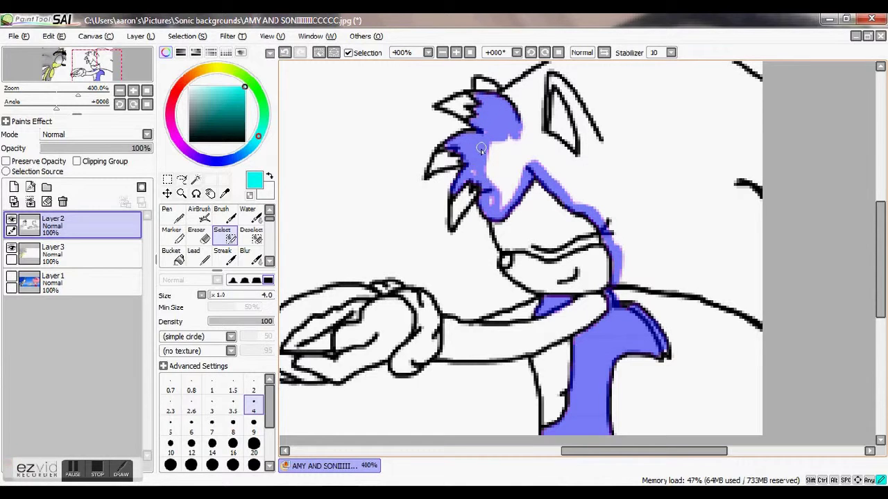
{"action": "left_click", "coordinate": [254, 444]}
{"action": "mouse_move", "coordinate": [652, 196]}
{"action": "left_mouse_down"}
{"action": "mouse_move", "coordinate": [675, 126]}
{"action": "mouse_move", "coordinate": [749, 134]}
{"action": "mouse_move", "coordinate": [747, 100]}
{"action": "left_mouse_up"}
{"action": "scroll", "coordinate": [724, 159], "scroll_direction": "up", "scroll_amount": 1}
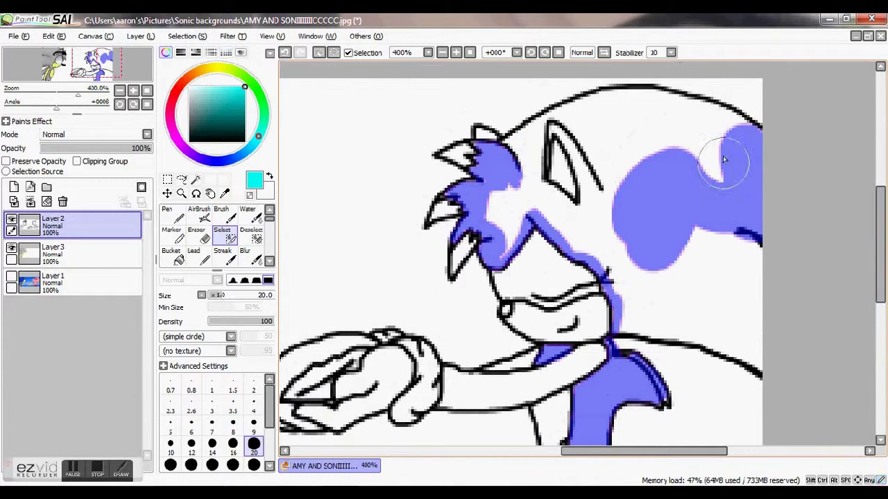
{"action": "mouse_move", "coordinate": [671, 118]}
{"action": "left_mouse_down"}
{"action": "mouse_move", "coordinate": [587, 124]}
{"action": "mouse_move", "coordinate": [616, 181]}
{"action": "mouse_move", "coordinate": [584, 139]}
{"action": "mouse_move", "coordinate": [706, 173]}
{"action": "mouse_move", "coordinate": [761, 284]}
{"action": "mouse_move", "coordinate": [638, 260]}
{"action": "mouse_move", "coordinate": [629, 224]}
{"action": "mouse_move", "coordinate": [582, 176]}
{"action": "mouse_move", "coordinate": [546, 149]}
{"action": "mouse_move", "coordinate": [507, 150]}
{"action": "mouse_move", "coordinate": [525, 106]}
{"action": "mouse_move", "coordinate": [673, 227]}
{"action": "mouse_move", "coordinate": [680, 166]}
{"action": "left_mouse_up"}
{"action": "scroll", "coordinate": [761, 284], "scroll_direction": "down", "scroll_amount": 1}
{"action": "left_click", "coordinate": [191, 444]}
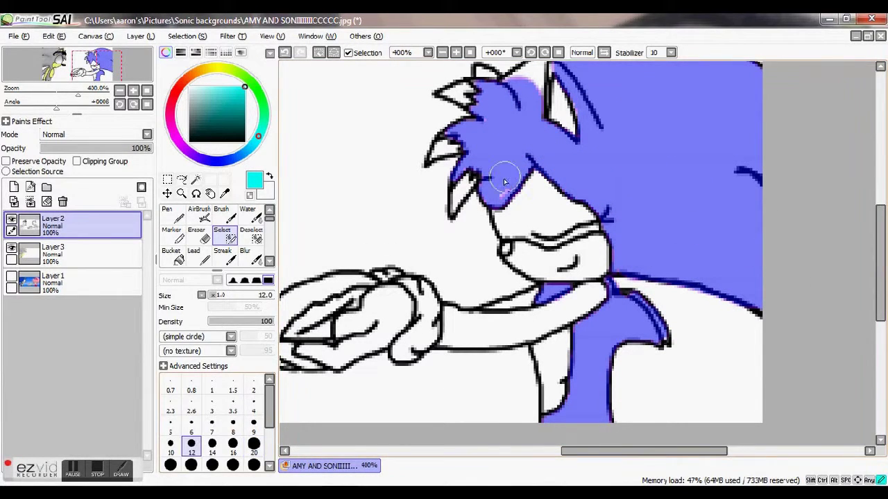
{"action": "scroll", "coordinate": [532, 90], "scroll_direction": "up", "scroll_amount": 1}
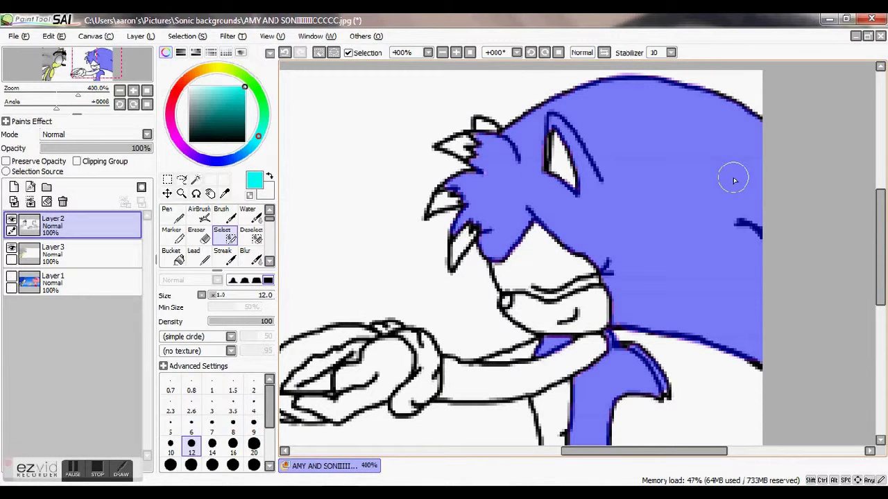
Step: Fill the masked head and body with bright cyan on Layer3 using the Marker at size 120
{"action": "scroll", "coordinate": [734, 180], "scroll_direction": "down", "scroll_amount": 2}
{"action": "left_click", "coordinate": [53, 252]}
{"action": "left_click", "coordinate": [172, 234]}
{"action": "left_click_drag", "start_coordinate": [270, 422], "coordinate": [270, 440]}
{"action": "left_click", "coordinate": [254, 452]}
{"action": "mouse_move", "coordinate": [590, 319]}
{"action": "left_mouse_down"}
{"action": "mouse_move", "coordinate": [505, 133]}
{"action": "mouse_move", "coordinate": [520, 139]}
{"action": "left_mouse_up"}
{"action": "mouse_move", "coordinate": [881, 229]}
{"action": "left_mouse_down"}
{"action": "mouse_move", "coordinate": [881, 203]}
{"action": "mouse_move", "coordinate": [885, 218]}
{"action": "left_mouse_up"}
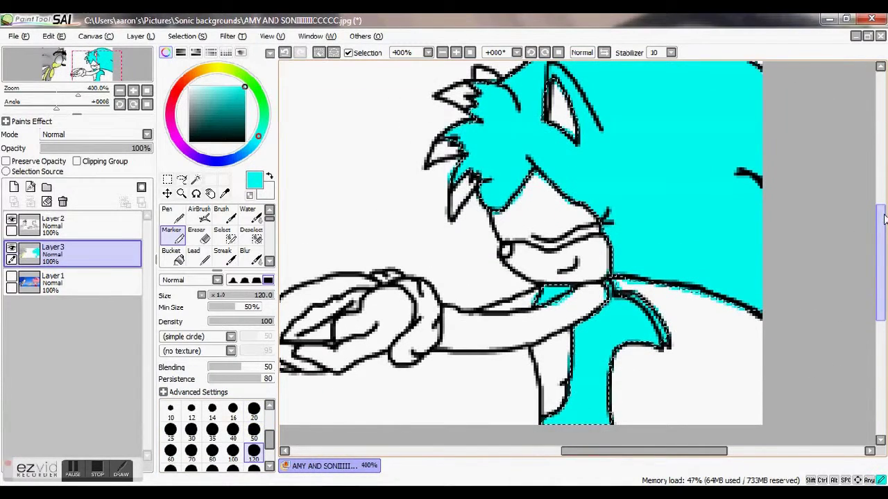
Step: Shade the quills and fringe in slightly darker cyan with the Marker and soften the strokes with the size 10 Blur tool
{"action": "left_click", "coordinate": [170, 411]}
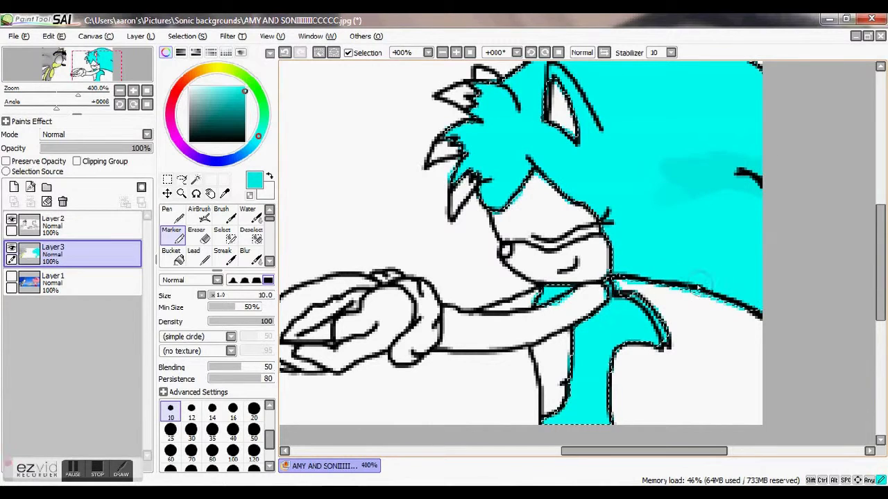
{"action": "scroll", "coordinate": [628, 274], "scroll_direction": "up", "scroll_amount": 2}
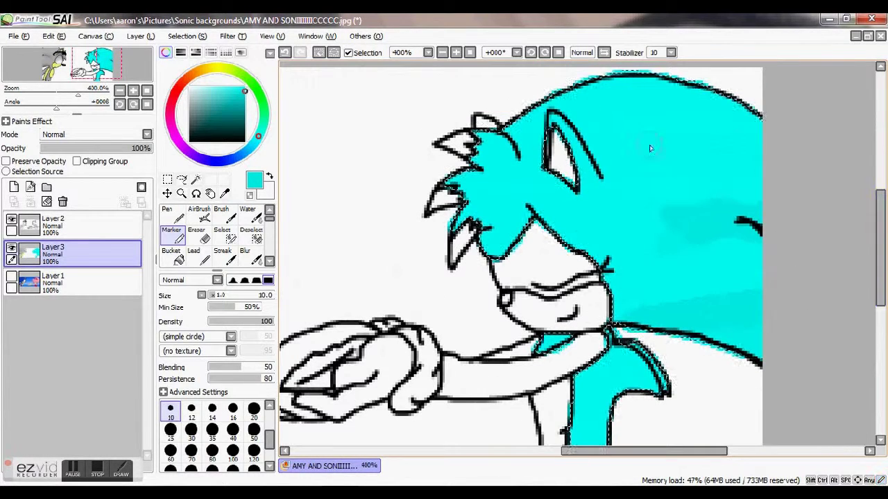
{"action": "key", "text": "bracketleft"}
{"action": "left_click", "coordinate": [253, 411]}
{"action": "key", "text": "bracketright"}
{"action": "key", "text": "bracketright"}
{"action": "key", "text": "bracketright"}
{"action": "key", "text": "bracketright"}
{"action": "key", "text": "bracketright"}
{"action": "mouse_move", "coordinate": [476, 199]}
{"action": "left_mouse_down"}
{"action": "mouse_move", "coordinate": [496, 188]}
{"action": "mouse_move", "coordinate": [489, 246]}
{"action": "left_mouse_up"}
{"action": "left_click", "coordinate": [249, 255]}
{"action": "scroll", "coordinate": [687, 248], "scroll_direction": "down", "scroll_amount": 3}
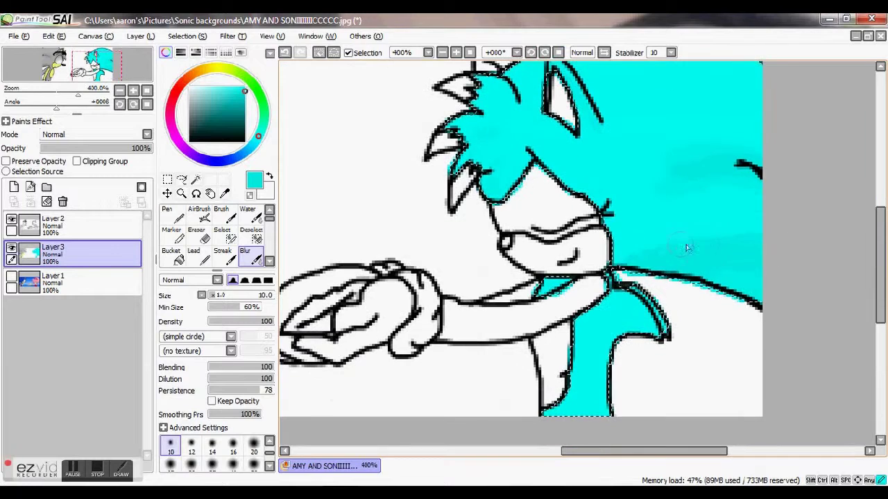
Step: Add darker cyan shading to the torso and shoulder with the size 4 Marker, then blur it
{"action": "left_click", "coordinate": [172, 237]}
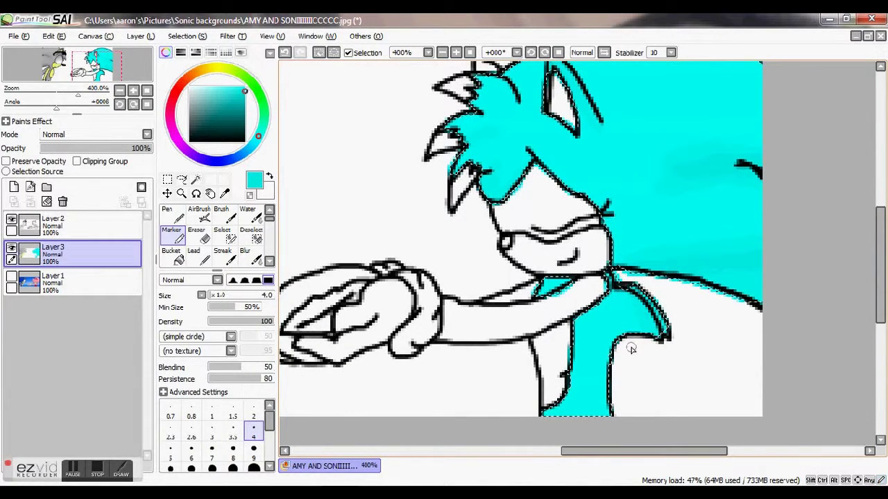
{"action": "scroll", "coordinate": [830, 317], "scroll_direction": "up", "scroll_amount": 1}
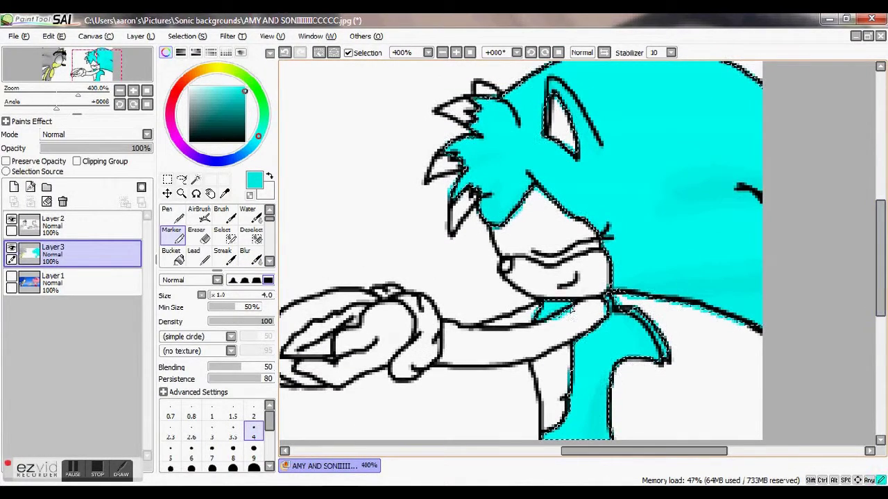
{"action": "left_click", "coordinate": [250, 256]}
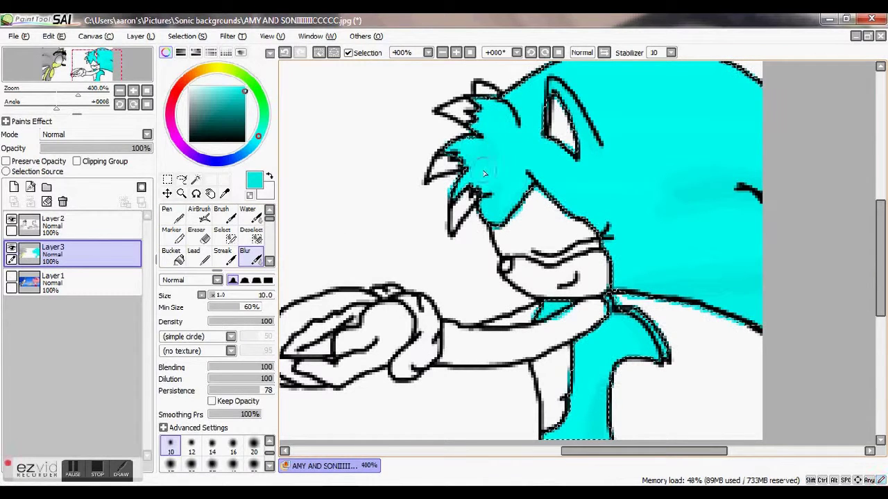
Step: Deepen the shadows on the quills, fringe and body with dark teal using the size 4 Marker, then blend them with Blur
{"action": "left_click", "coordinate": [245, 101]}
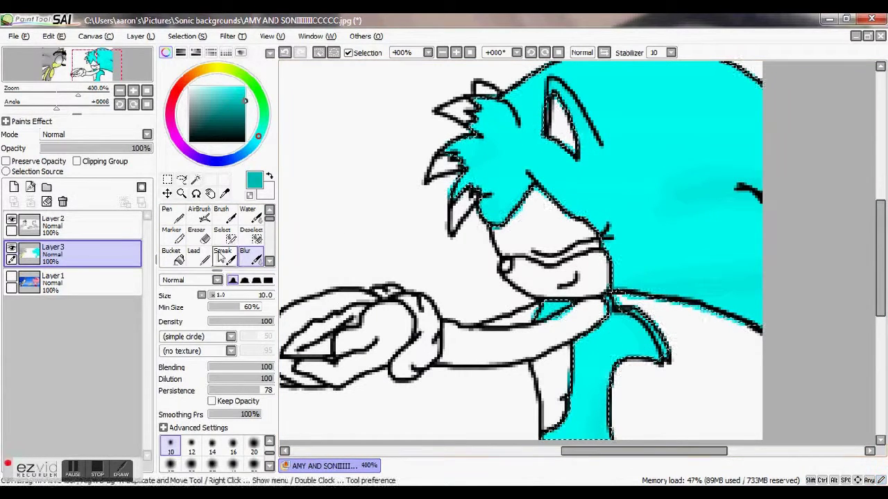
{"action": "left_click", "coordinate": [172, 237]}
{"action": "left_click_drag", "start_coordinate": [639, 184], "coordinate": [767, 206]}
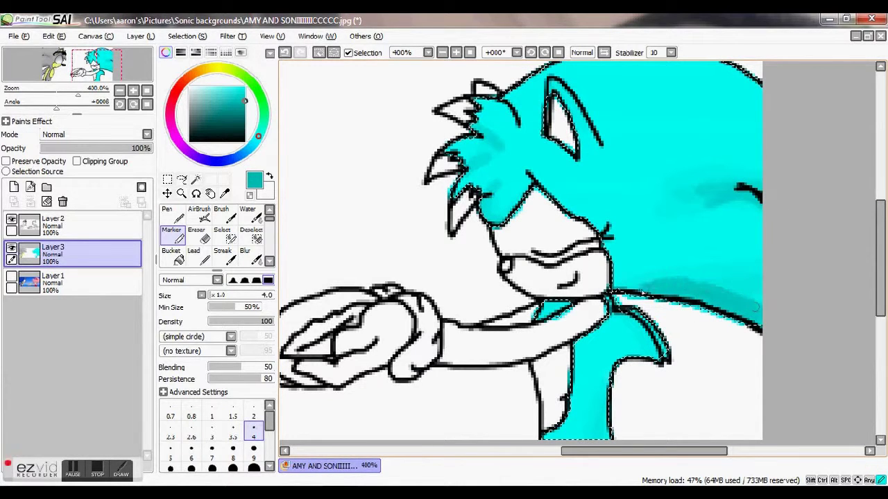
{"action": "key", "text": "b"}
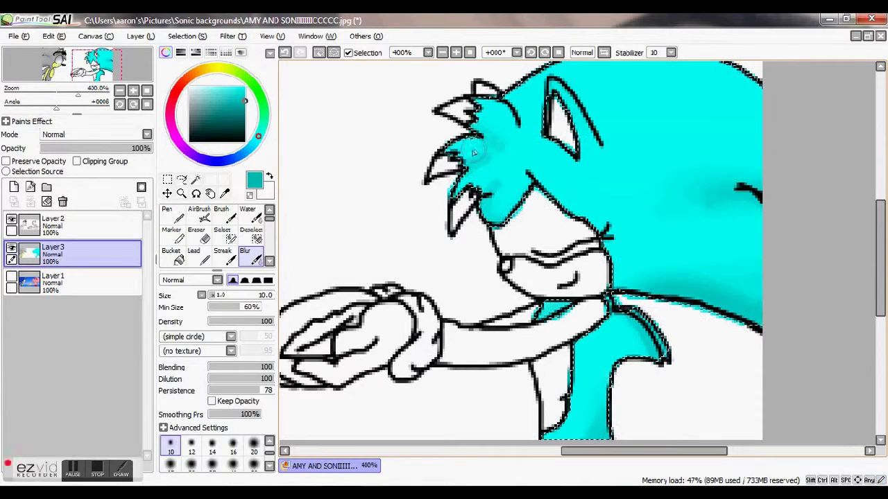
Step: Check the cyan colouring with Layer2 hidden, show it again and clear the mask with the Deselect tool
{"action": "mouse_move", "coordinate": [881, 261]}
{"action": "left_mouse_down"}
{"action": "mouse_move", "coordinate": [881, 246]}
{"action": "mouse_move", "coordinate": [881, 266]}
{"action": "left_mouse_up"}
{"action": "left_click", "coordinate": [12, 219]}
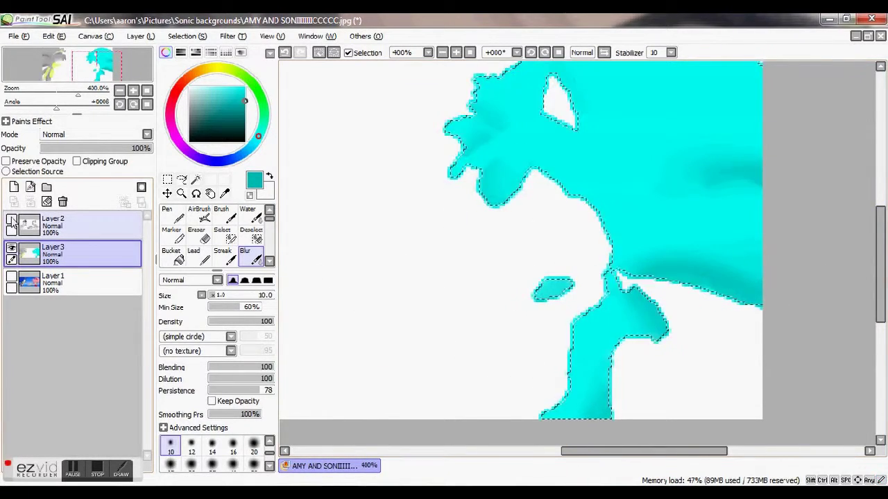
{"action": "left_click", "coordinate": [12, 219]}
{"action": "left_click", "coordinate": [255, 237]}
{"action": "left_click", "coordinate": [90, 227]}
{"action": "mouse_move", "coordinate": [496, 184]}
{"action": "left_mouse_down"}
{"action": "mouse_move", "coordinate": [626, 357]}
{"action": "mouse_move", "coordinate": [624, 111]}
{"action": "left_mouse_up"}
Step: Select the background around the characters with the Magic Wand, erase stray colour there on Layer3 with a large Eraser, and clear the selection
{"action": "mouse_move", "coordinate": [881, 264]}
{"action": "left_mouse_down"}
{"action": "mouse_move", "coordinate": [881, 242]}
{"action": "mouse_move", "coordinate": [881, 275]}
{"action": "left_mouse_up"}
{"action": "left_click", "coordinate": [196, 180]}
{"action": "left_click", "coordinate": [388, 208]}
{"action": "mouse_move", "coordinate": [593, 451]}
{"action": "left_mouse_down"}
{"action": "mouse_move", "coordinate": [467, 451]}
{"action": "mouse_move", "coordinate": [582, 452]}
{"action": "left_mouse_up"}
{"action": "left_click", "coordinate": [86, 254]}
{"action": "left_click", "coordinate": [199, 236]}
{"action": "left_click", "coordinate": [254, 464]}
{"action": "double_click", "coordinate": [121, 92]}
{"action": "left_click", "coordinate": [123, 229]}
{"action": "left_click", "coordinate": [251, 236]}
{"action": "mouse_move", "coordinate": [561, 190]}
{"action": "left_mouse_down"}
{"action": "mouse_move", "coordinate": [531, 190]}
{"action": "mouse_move", "coordinate": [683, 194]}
{"action": "left_mouse_up"}
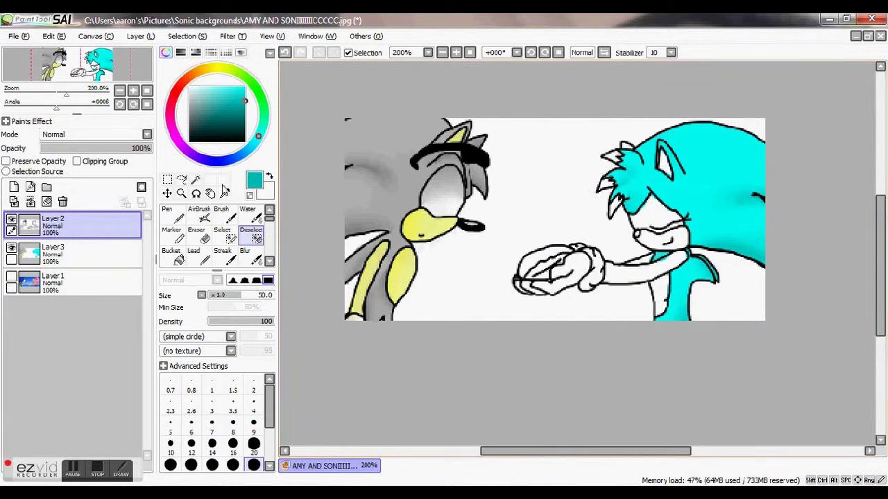
Step: Select the second character's outstretched arm with the Magic Wand, erase stray colour inside it on Layer3, and clear the selection
{"action": "scroll", "coordinate": [784, 271], "scroll_direction": "up", "scroll_amount": 2}
{"action": "key", "text": "w"}
{"action": "left_click", "coordinate": [509, 297]}
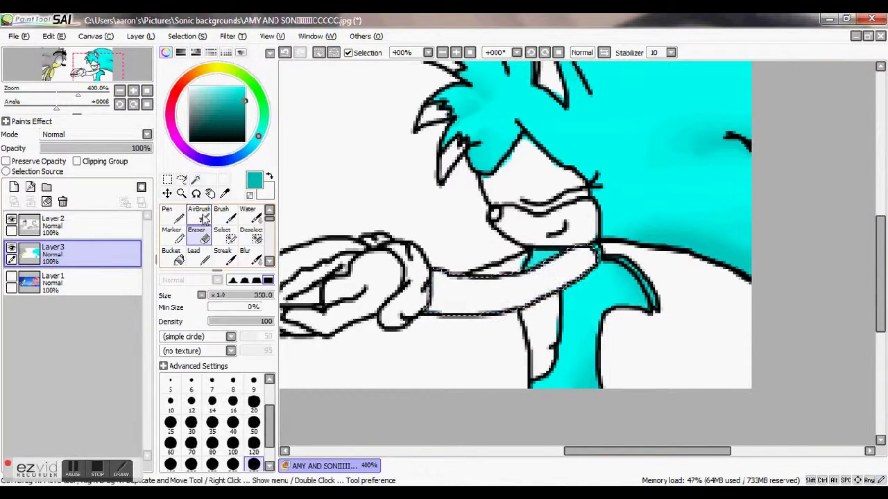
{"action": "left_click", "coordinate": [90, 253]}
{"action": "left_click", "coordinate": [204, 237]}
{"action": "left_click", "coordinate": [408, 323]}
{"action": "left_click", "coordinate": [251, 236]}
{"action": "mouse_move", "coordinate": [444, 288]}
{"action": "left_mouse_down"}
{"action": "mouse_move", "coordinate": [539, 233]}
{"action": "mouse_move", "coordinate": [597, 260]}
{"action": "left_mouse_up"}
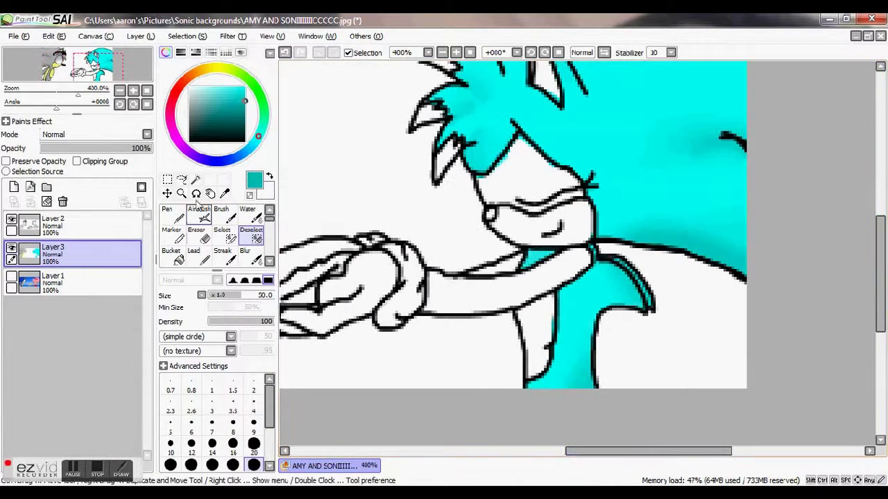
Step: Select the second character's arms, muzzle, inner ear and chest with the Magic Wand on Layer2, then make Layer3 the working layer
{"action": "key", "text": "w"}
{"action": "left_click", "coordinate": [52, 225]}
{"action": "left_click", "coordinate": [544, 180]}
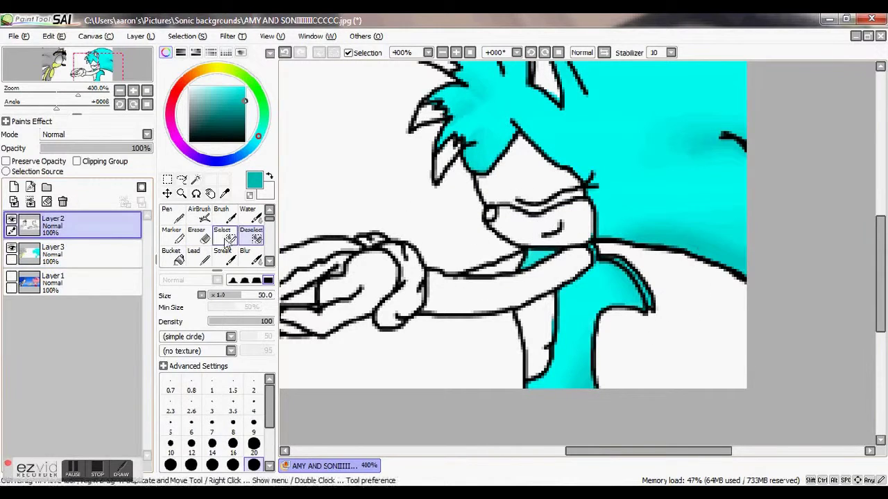
{"action": "left_click", "coordinate": [495, 278]}
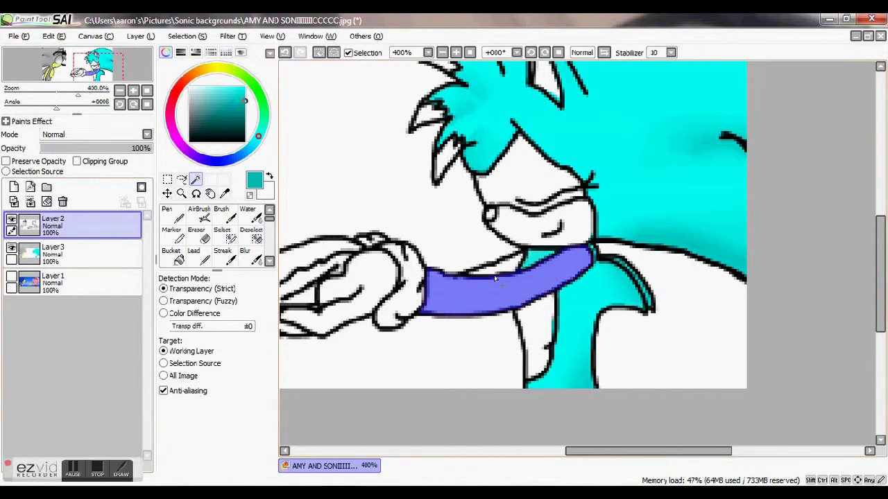
{"action": "scroll", "coordinate": [791, 218], "scroll_direction": "up", "scroll_amount": 2}
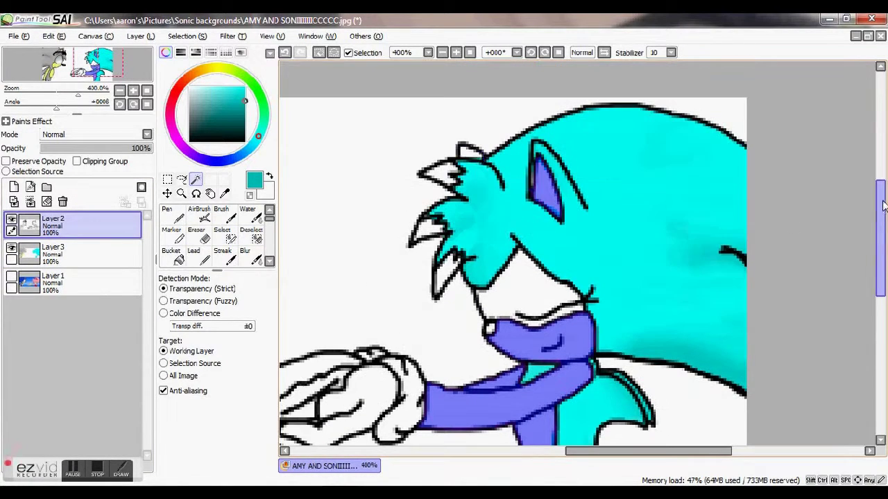
{"action": "left_click", "coordinate": [197, 235]}
{"action": "left_click", "coordinate": [53, 254]}
{"action": "scroll", "coordinate": [513, 254], "scroll_direction": "down", "scroll_amount": 1}
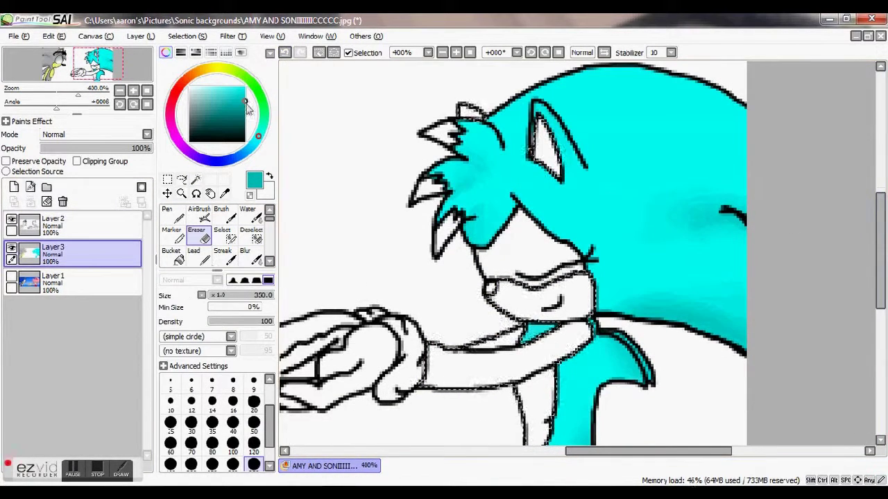
Step: Sample the pale yellow from the first character and paint the selected arms, muzzle, chest and inner ear with the Marker on Layer3
{"action": "left_click", "coordinate": [170, 401]}
{"action": "left_click", "coordinate": [172, 235]}
{"action": "left_click", "coordinate": [99, 65]}
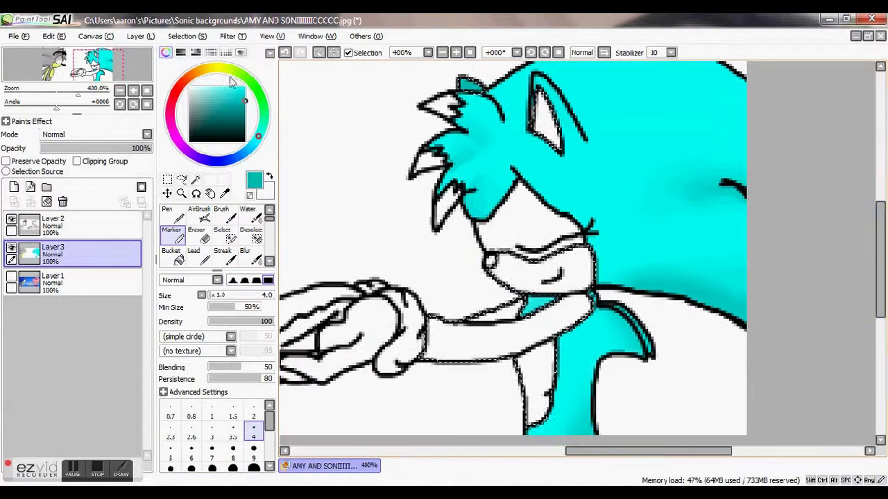
{"action": "left_click", "coordinate": [47, 65]}
{"action": "left_click", "coordinate": [225, 193]}
{"action": "left_click", "coordinate": [554, 388]}
{"action": "left_click_drag", "start_coordinate": [494, 451], "coordinate": [677, 437]}
{"action": "left_click", "coordinate": [171, 236]}
{"action": "left_click", "coordinate": [254, 468]}
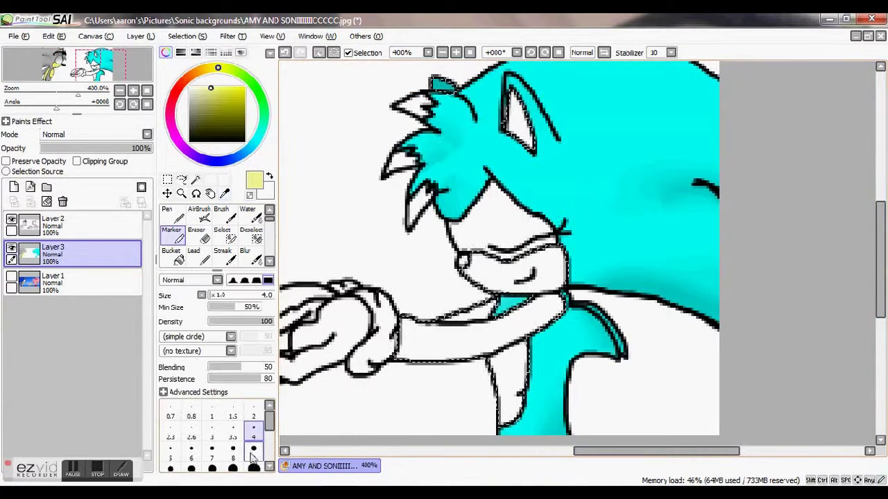
{"action": "left_click_drag", "start_coordinate": [413, 340], "coordinate": [510, 368]}
{"action": "left_click_drag", "start_coordinate": [479, 267], "coordinate": [554, 265]}
{"action": "left_click_drag", "start_coordinate": [409, 330], "coordinate": [410, 350]}
{"action": "left_click_drag", "start_coordinate": [517, 104], "coordinate": [525, 135]}
Step: Shade the yellow areas with a deeper yellow using the size 14 Marker, blend them with Blur, and clear the selection
{"action": "left_click", "coordinate": [217, 87]}
{"action": "left_click", "coordinate": [212, 469]}
{"action": "mouse_move", "coordinate": [521, 346]}
{"action": "left_mouse_down"}
{"action": "mouse_move", "coordinate": [489, 299]}
{"action": "mouse_move", "coordinate": [460, 301]}
{"action": "left_mouse_up"}
{"action": "left_click", "coordinate": [224, 87]}
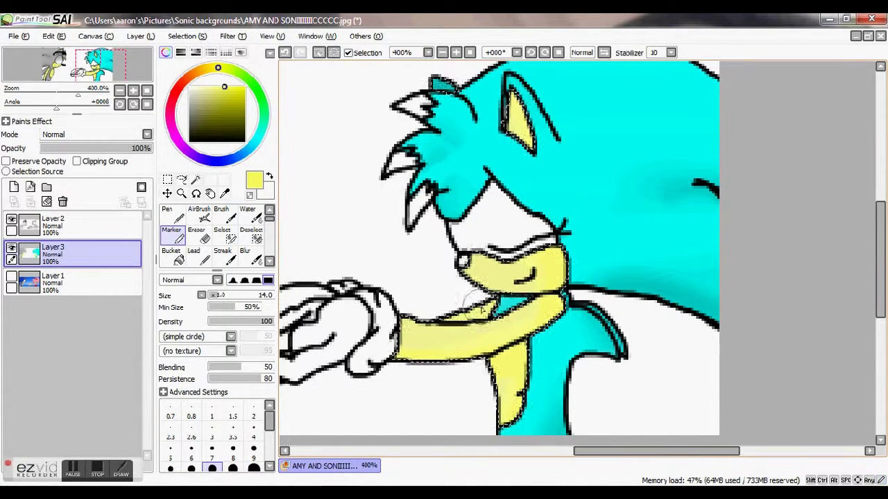
{"action": "left_click", "coordinate": [250, 256]}
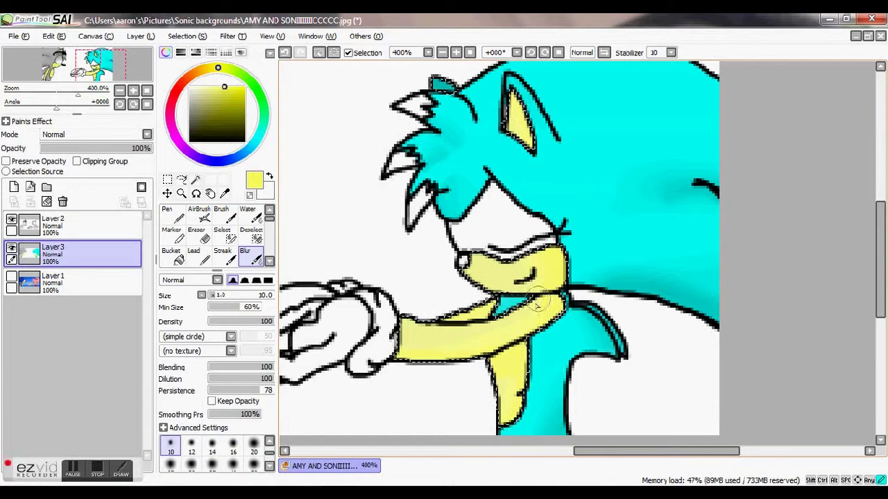
{"action": "left_click_drag", "start_coordinate": [587, 458], "coordinate": [575, 457]}
{"action": "left_click", "coordinate": [250, 237]}
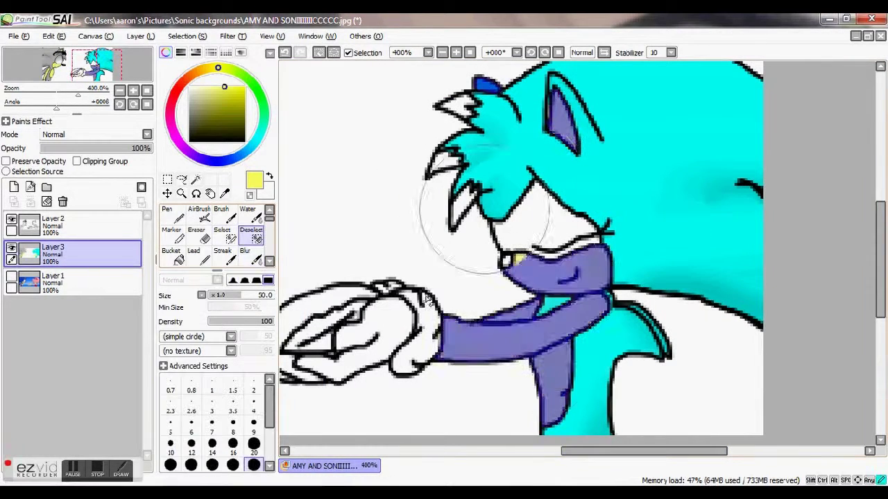
{"action": "key", "text": "ctrl+d"}
Step: Select the eyelid area with the Magic Wand on Layer2 and paint it with the sampled body cyan on Layer3 using the Marker
{"action": "left_click", "coordinate": [224, 237]}
{"action": "left_click", "coordinate": [196, 179]}
{"action": "left_click", "coordinate": [77, 224]}
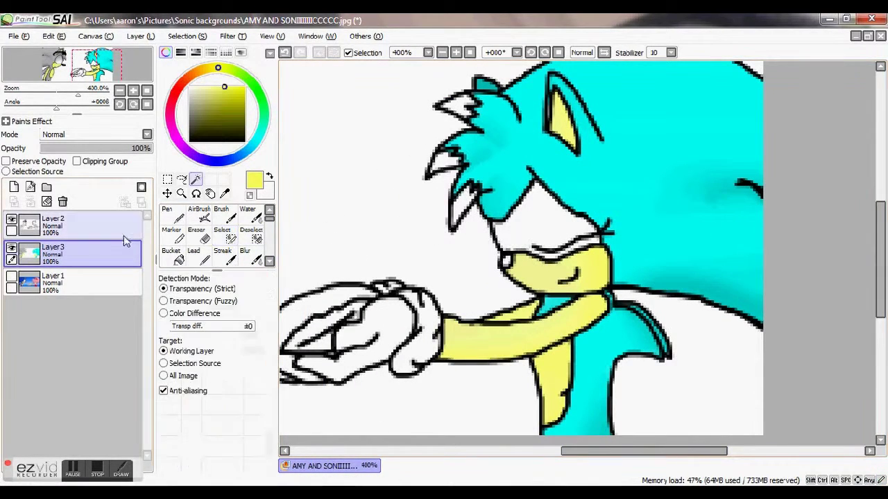
{"action": "left_click", "coordinate": [534, 235]}
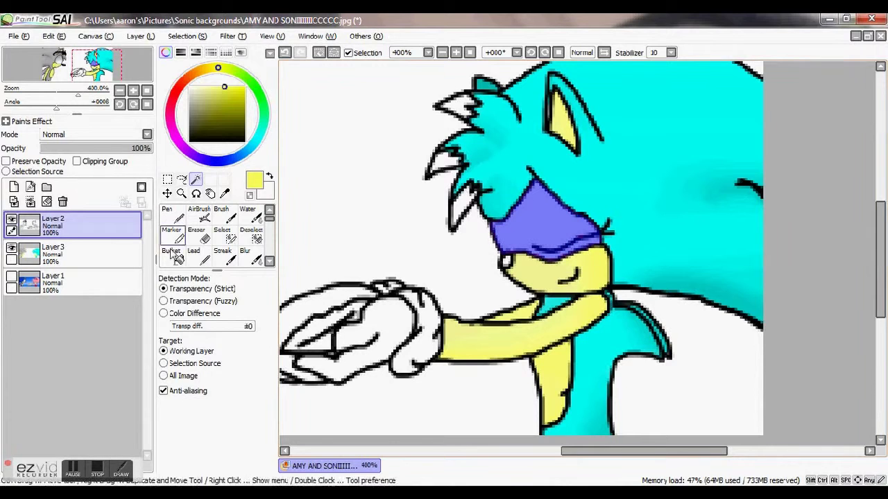
{"action": "left_click", "coordinate": [224, 194]}
{"action": "left_click", "coordinate": [77, 254]}
{"action": "left_click", "coordinate": [629, 184]}
{"action": "left_click", "coordinate": [174, 235]}
{"action": "left_click_drag", "start_coordinate": [500, 230], "coordinate": [579, 232]}
Step: Shade the eyelid's edges with a sampled darker teal using the Marker, blend it with Blur, and clear the selection
{"action": "left_click", "coordinate": [224, 194]}
{"action": "left_click", "coordinate": [496, 153]}
{"action": "left_click", "coordinate": [173, 235]}
{"action": "left_click_drag", "start_coordinate": [534, 175], "coordinate": [484, 226]}
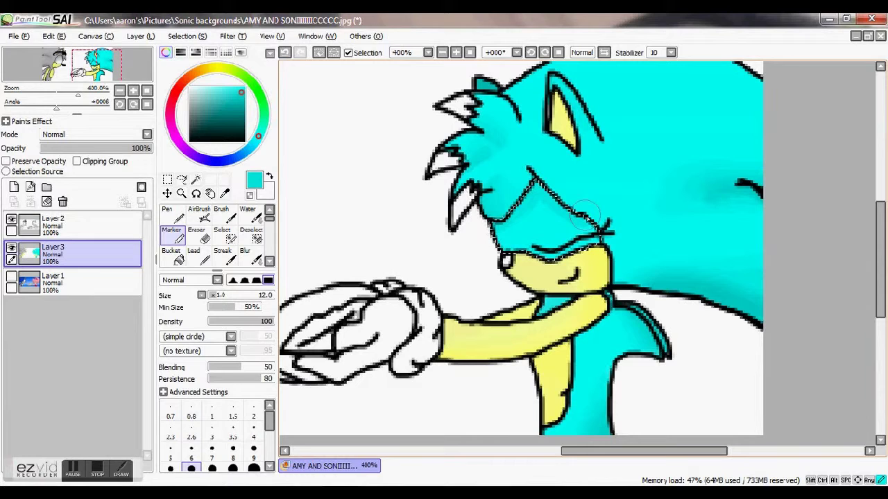
{"action": "mouse_move", "coordinate": [536, 183]}
{"action": "left_mouse_down"}
{"action": "mouse_move", "coordinate": [489, 224]}
{"action": "mouse_move", "coordinate": [594, 227]}
{"action": "left_mouse_up"}
{"action": "left_click", "coordinate": [250, 255]}
{"action": "key", "text": "ctrl+d"}
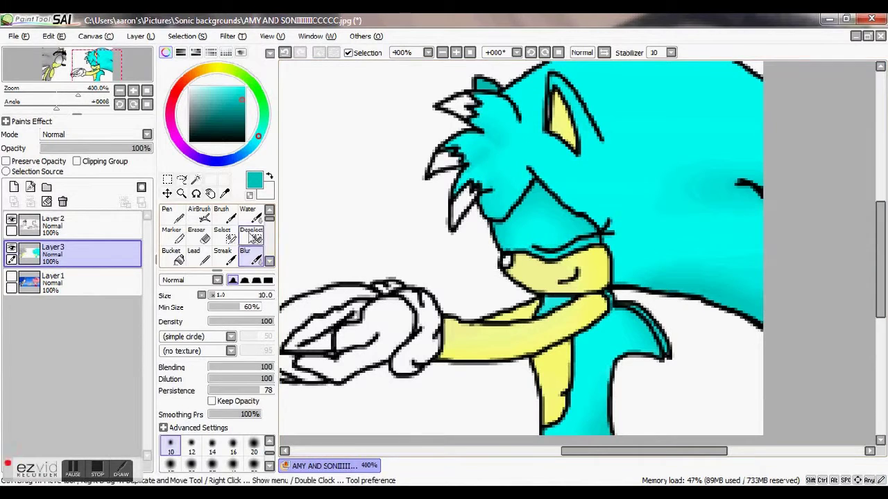
Step: Mask the white fringe tips and the gloved hand on Layer2 with the size 5 Select tool
{"action": "left_click", "coordinate": [222, 233]}
{"action": "scroll", "coordinate": [387, 292], "scroll_direction": "up", "scroll_amount": 2}
{"action": "left_click_drag", "start_coordinate": [466, 179], "coordinate": [463, 164]}
{"action": "key", "text": "ctrl+d"}
{"action": "left_click", "coordinate": [99, 227]}
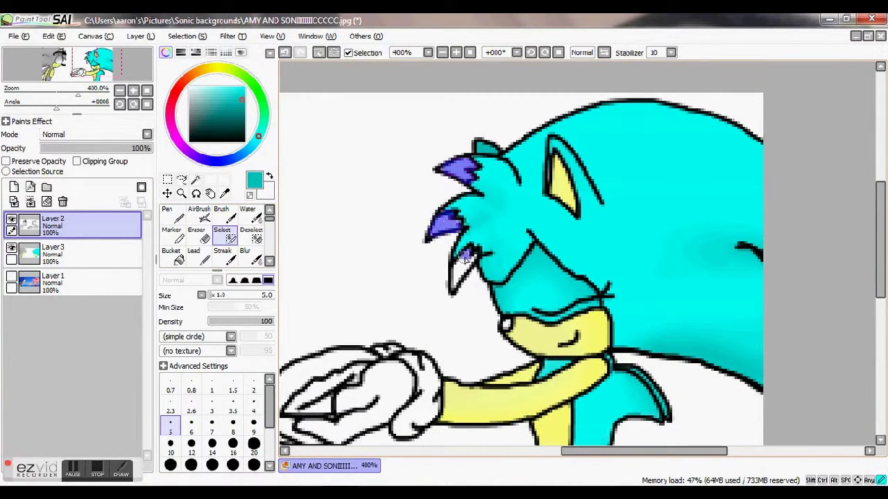
{"action": "left_click_drag", "start_coordinate": [881, 244], "coordinate": [883, 279]}
{"action": "left_click_drag", "start_coordinate": [577, 453], "coordinate": [551, 454]}
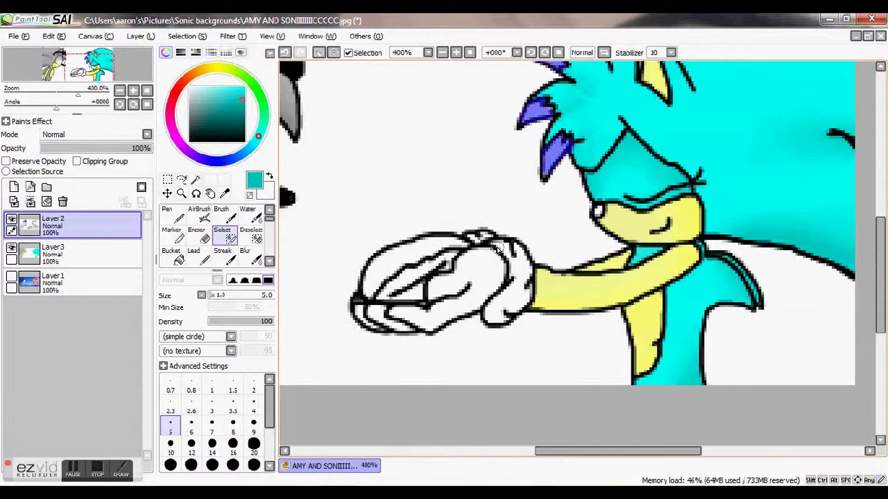
{"action": "mouse_move", "coordinate": [456, 271]}
{"action": "left_mouse_down"}
{"action": "mouse_move", "coordinate": [432, 290]}
{"action": "mouse_move", "coordinate": [432, 301]}
{"action": "mouse_move", "coordinate": [495, 267]}
{"action": "mouse_move", "coordinate": [466, 268]}
{"action": "mouse_move", "coordinate": [514, 259]}
{"action": "mouse_move", "coordinate": [510, 311]}
{"action": "mouse_move", "coordinate": [514, 272]}
{"action": "mouse_move", "coordinate": [521, 278]}
{"action": "mouse_move", "coordinate": [461, 313]}
{"action": "mouse_move", "coordinate": [414, 323]}
{"action": "mouse_move", "coordinate": [439, 318]}
{"action": "mouse_move", "coordinate": [482, 272]}
{"action": "mouse_move", "coordinate": [404, 327]}
{"action": "mouse_move", "coordinate": [374, 312]}
{"action": "left_mouse_up"}
Step: Shade the gloved hand, its cuff and the fringe tips with light grey on Layer3, using the Marker at sizes 12 and 5
{"action": "left_click", "coordinate": [107, 263]}
{"action": "left_click_drag", "start_coordinate": [191, 86], "coordinate": [189, 95]}
{"action": "left_click", "coordinate": [172, 238]}
{"action": "left_click_drag", "start_coordinate": [526, 284], "coordinate": [536, 248]}
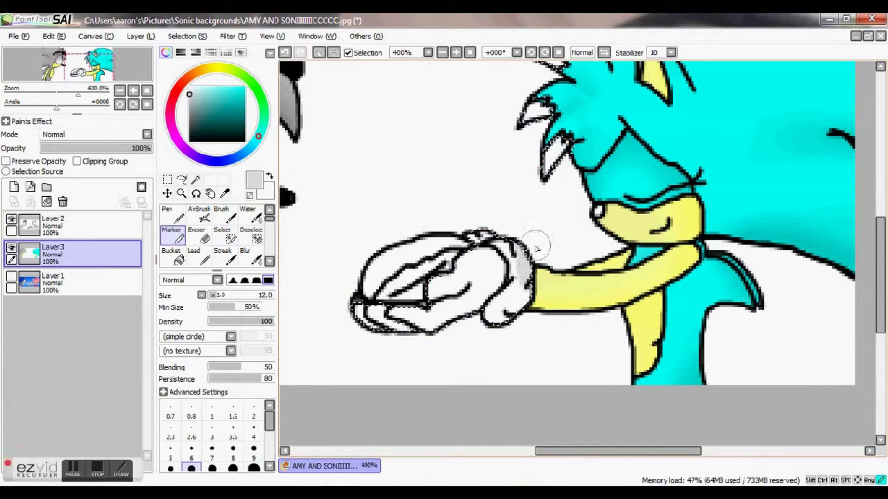
{"action": "left_click", "coordinate": [170, 448]}
{"action": "mouse_move", "coordinate": [416, 299]}
{"action": "left_mouse_down"}
{"action": "mouse_move", "coordinate": [479, 274]}
{"action": "mouse_move", "coordinate": [385, 312]}
{"action": "left_mouse_up"}
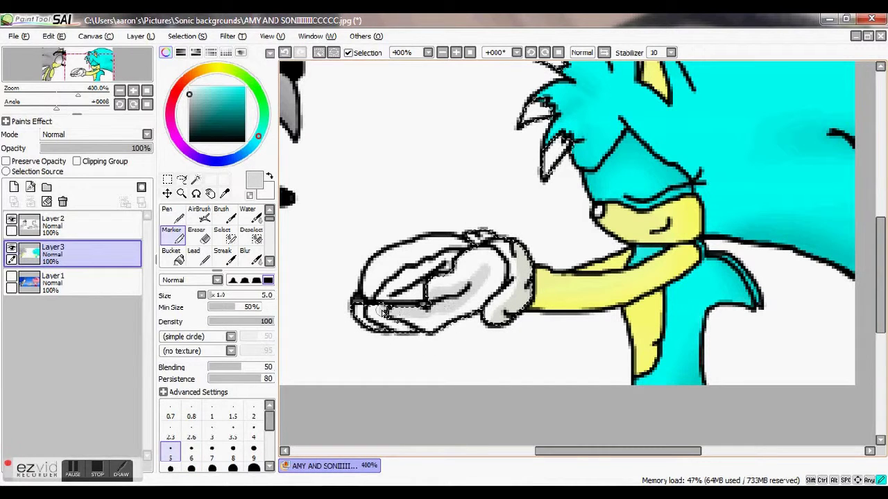
{"action": "left_click_drag", "start_coordinate": [555, 166], "coordinate": [582, 136]}
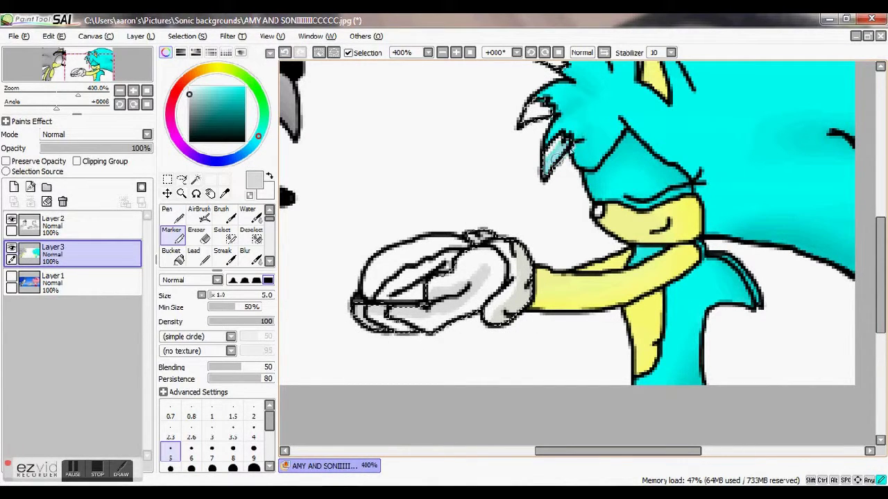
{"action": "scroll", "coordinate": [569, 142], "scroll_direction": "up", "scroll_amount": 1}
{"action": "left_click_drag", "start_coordinate": [564, 89], "coordinate": [532, 101]}
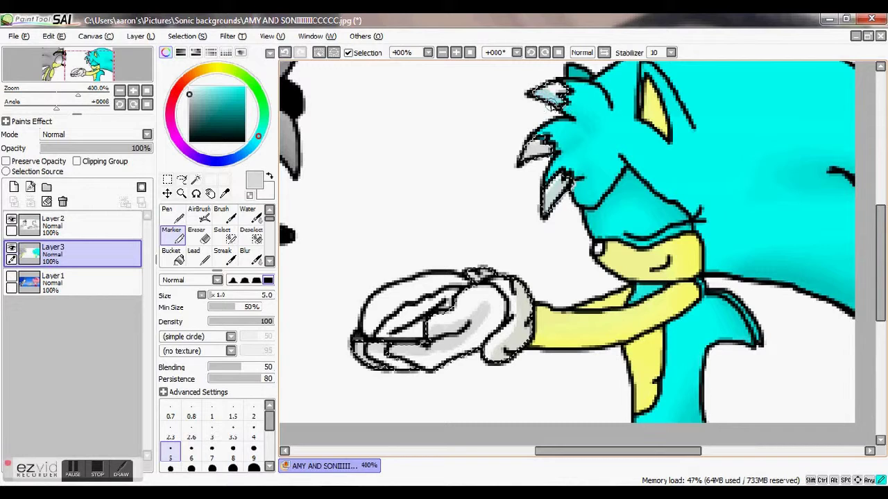
Step: Blend the grey shading on the glove and fringe tips with Blur, and clear the mask with the Deselect tool
{"action": "left_click", "coordinate": [245, 255]}
{"action": "mouse_move", "coordinate": [529, 142]}
{"action": "left_mouse_down"}
{"action": "mouse_move", "coordinate": [533, 198]}
{"action": "mouse_move", "coordinate": [476, 310]}
{"action": "mouse_move", "coordinate": [408, 371]}
{"action": "left_mouse_up"}
{"action": "left_click_drag", "start_coordinate": [519, 299], "coordinate": [491, 356]}
{"action": "left_click", "coordinate": [83, 226]}
{"action": "left_click", "coordinate": [250, 237]}
{"action": "mouse_move", "coordinate": [409, 333]}
{"action": "left_mouse_down"}
{"action": "mouse_move", "coordinate": [580, 333]}
{"action": "mouse_move", "coordinate": [544, 101]}
{"action": "left_mouse_up"}
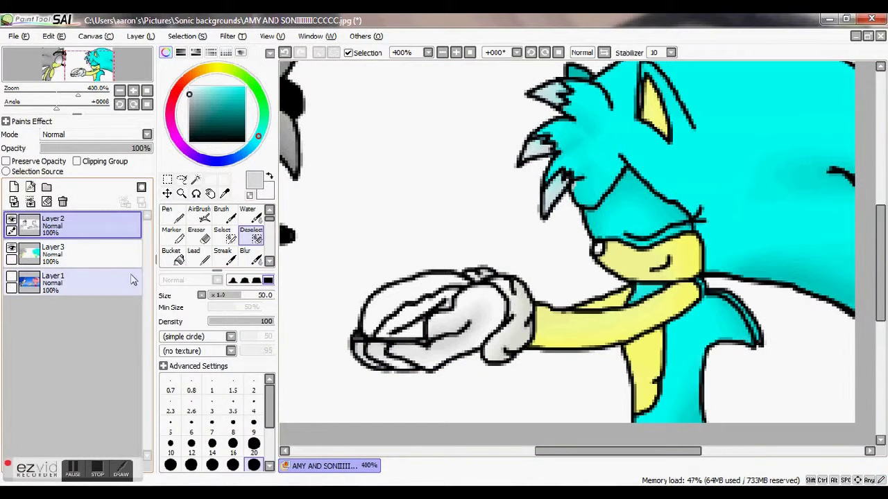
Step: Fill the second character's nose with black on Layer2 using the Pen 2 tool
{"action": "left_click_drag", "start_coordinate": [269, 219], "coordinate": [270, 240]}
{"action": "left_click", "coordinate": [172, 231]}
{"action": "right_click", "coordinate": [596, 251]}
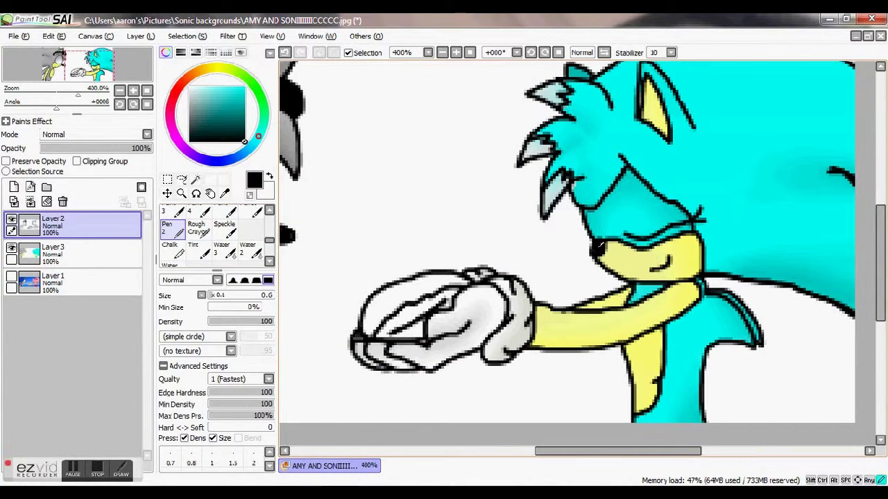
{"action": "left_click", "coordinate": [600, 245], "text": "alt"}
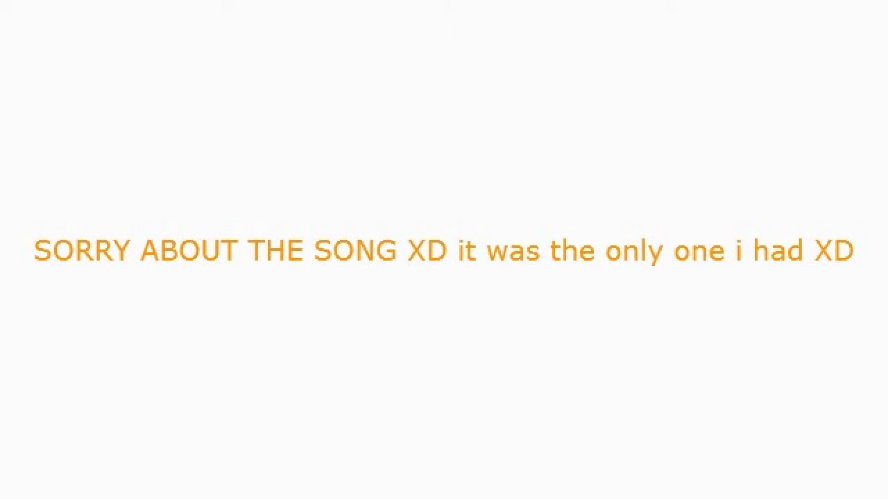